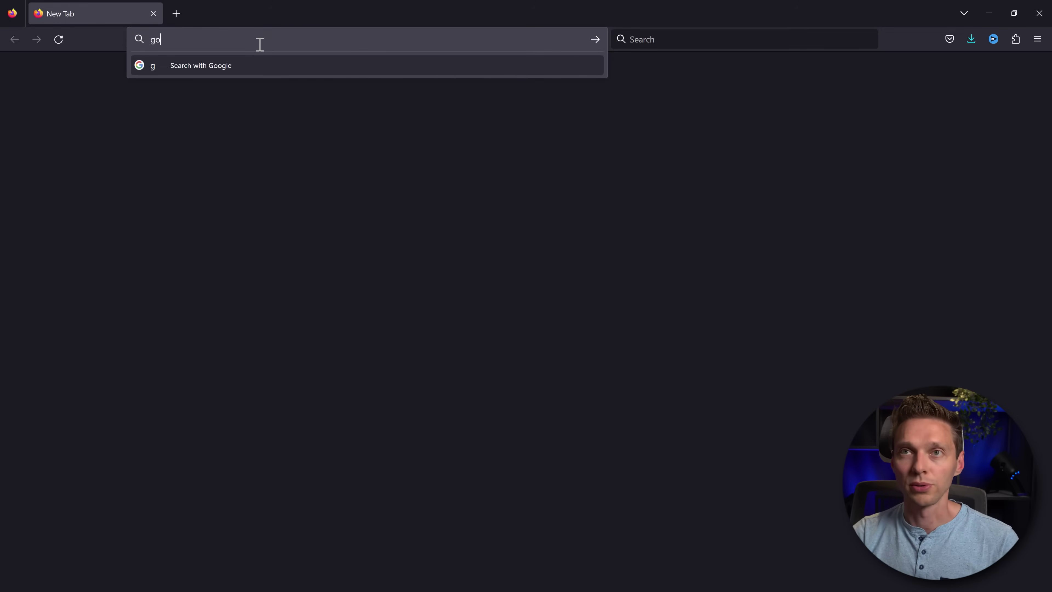
Enter google.com/business in the Firefox address bar.
type("ogle.com/b")
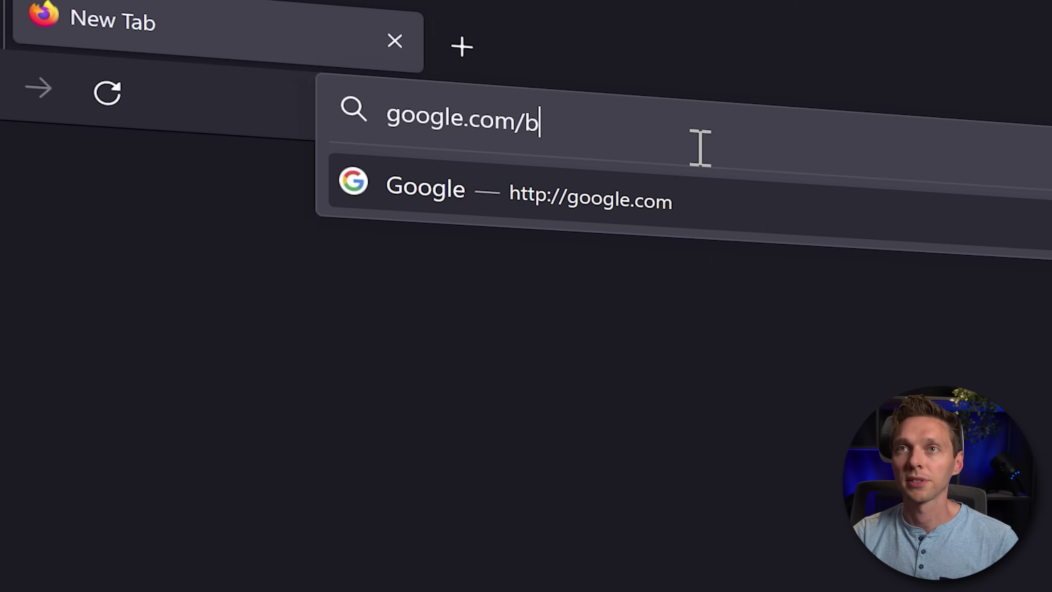
type("usiness")
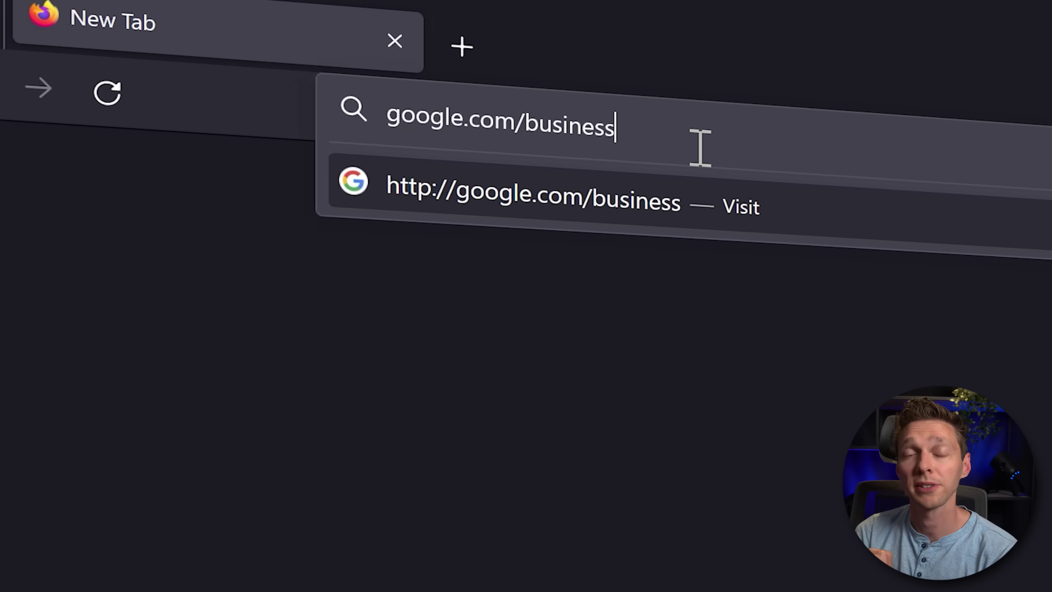
Load the Business Profile page, choose Manage now, and enter 'Joe the Plumber' as business name.
key("Return")
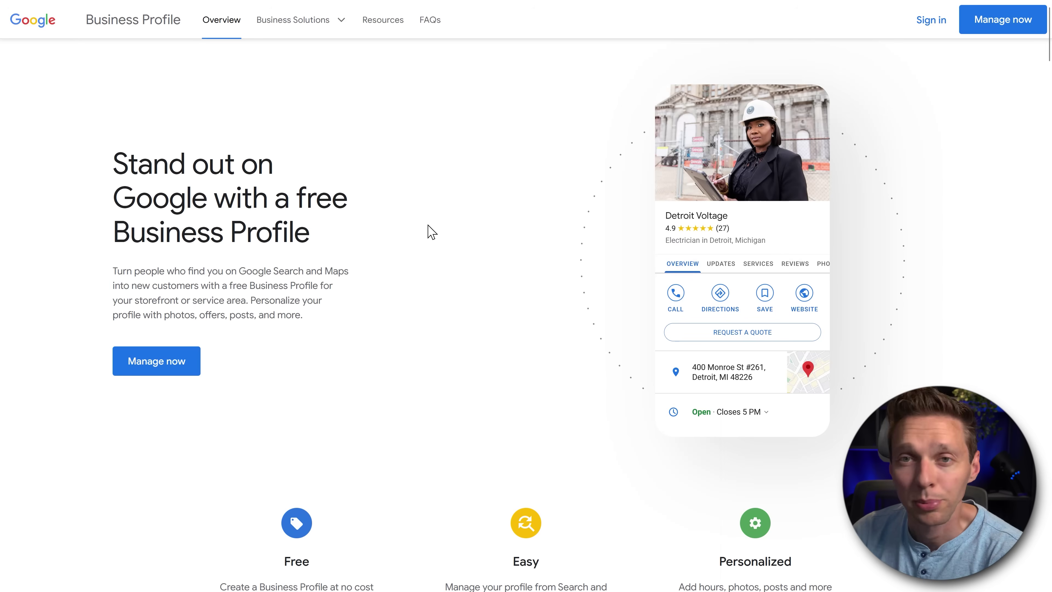
left_click(158, 368)
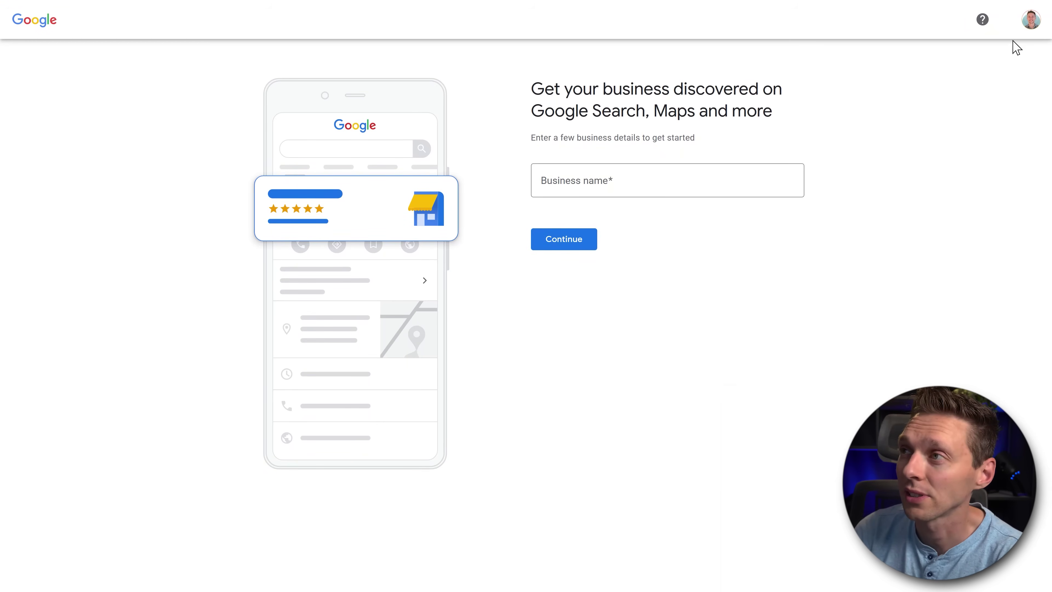
left_click(656, 181)
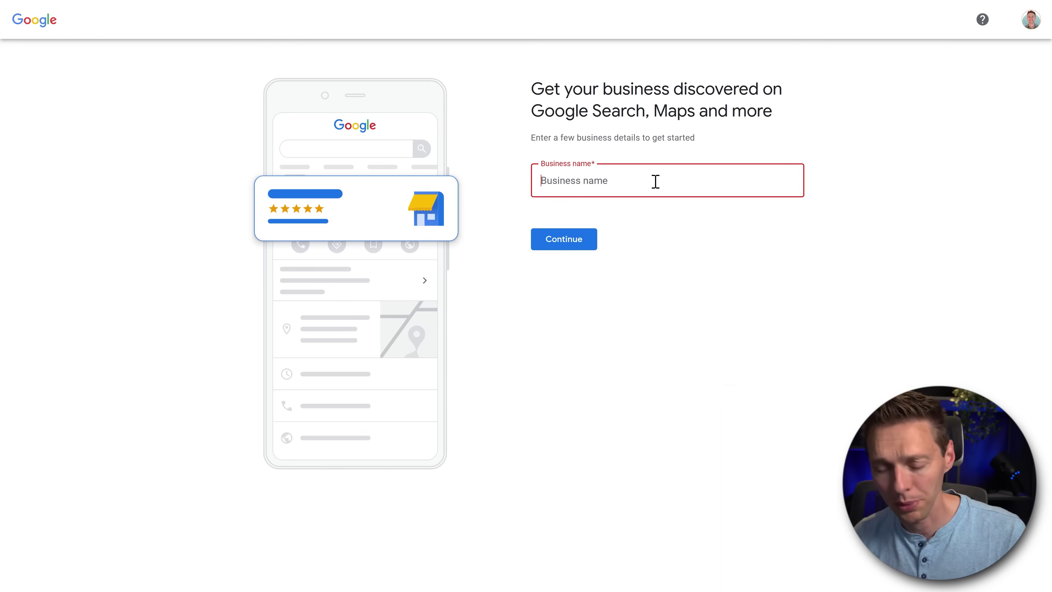
type("Joe Plumber")
key("ctrl+Left")
type("the")
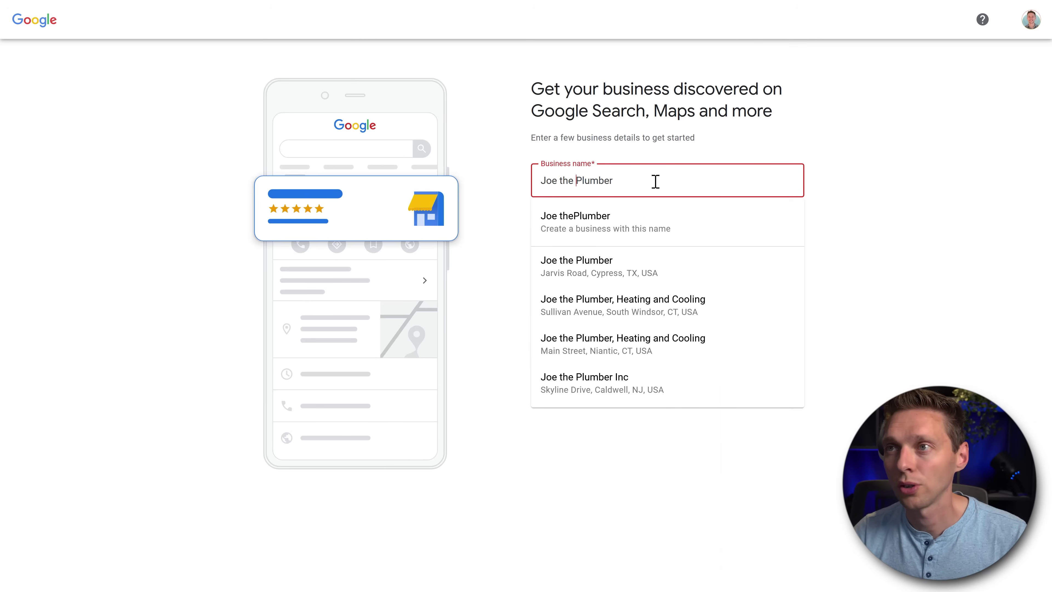
left_click(647, 179)
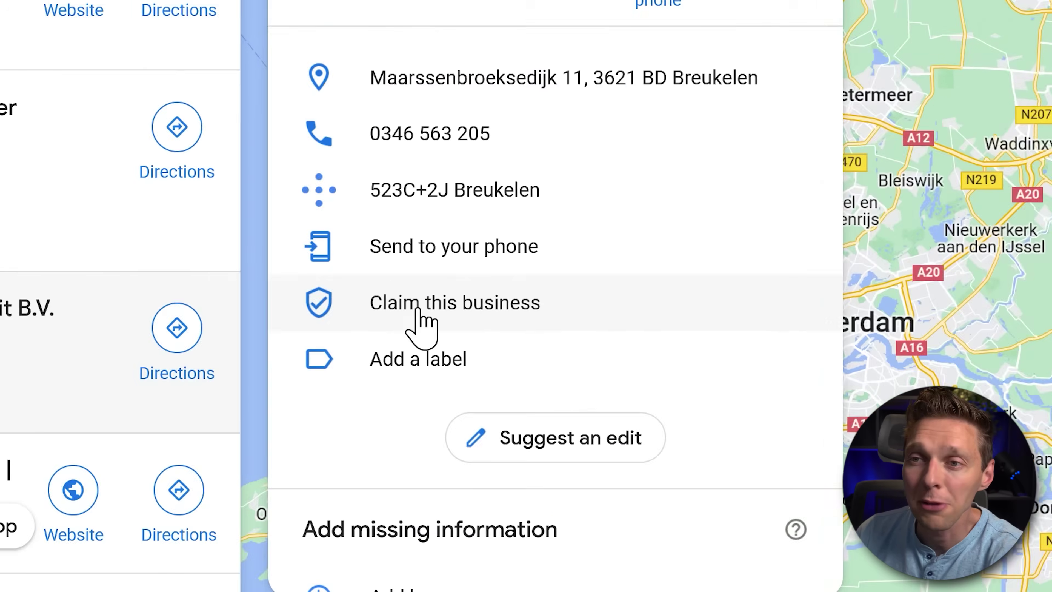
Choose Claim this business on the plumbing company's Maps listing.
left_click(532, 284)
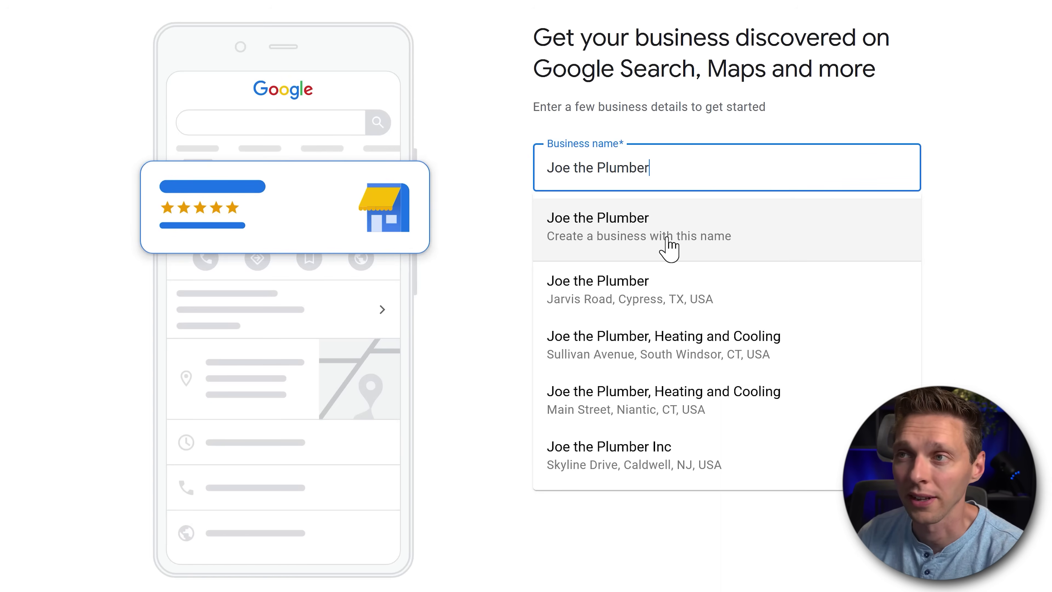
Create a business named Joe the Plumber and leave only Service business checked as its type.
left_click(647, 247)
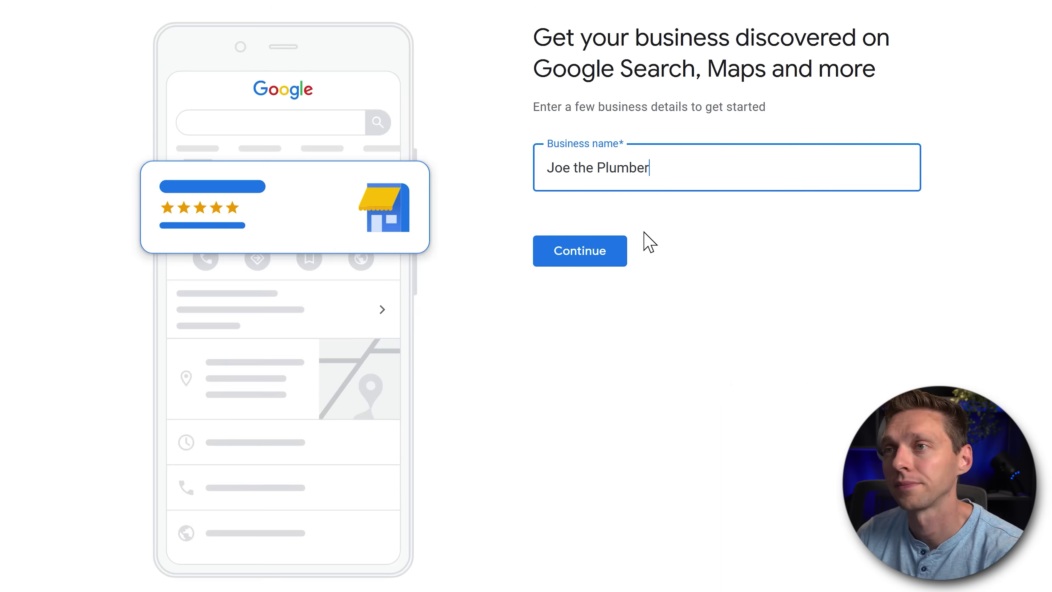
left_click(579, 255)
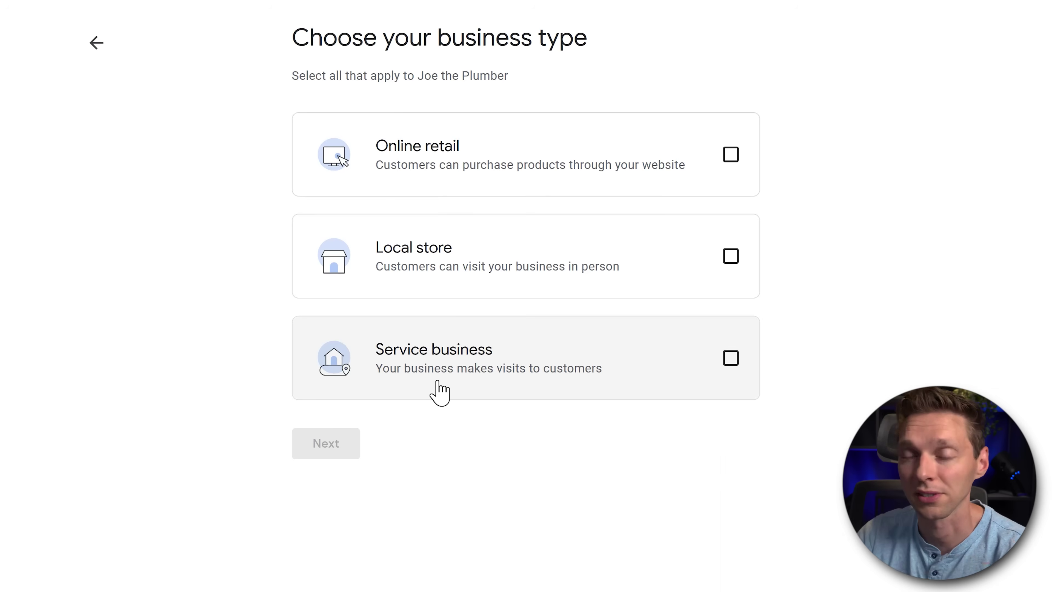
left_click(538, 373)
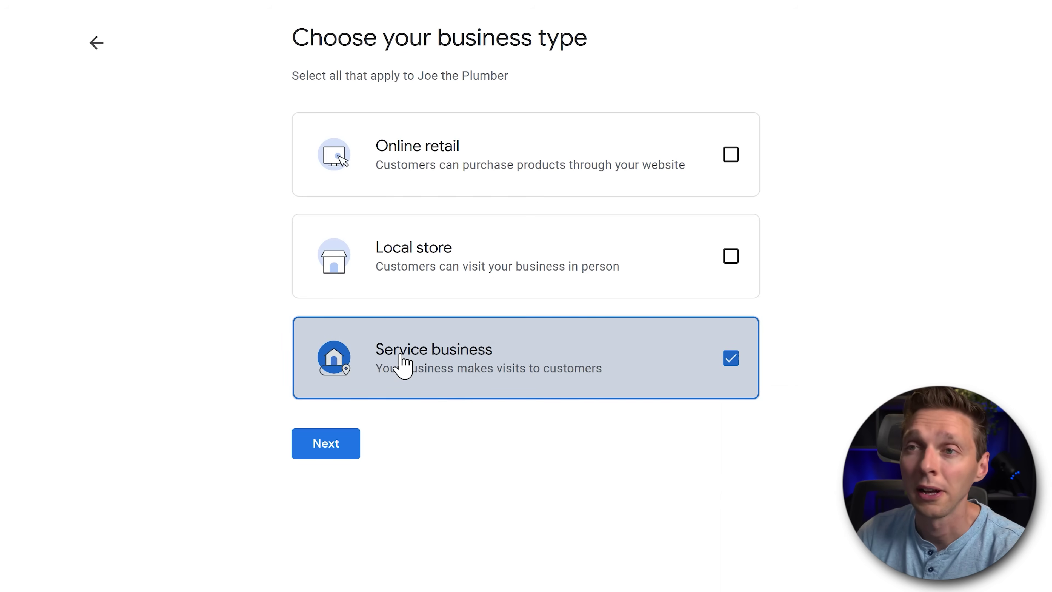
left_click(416, 267)
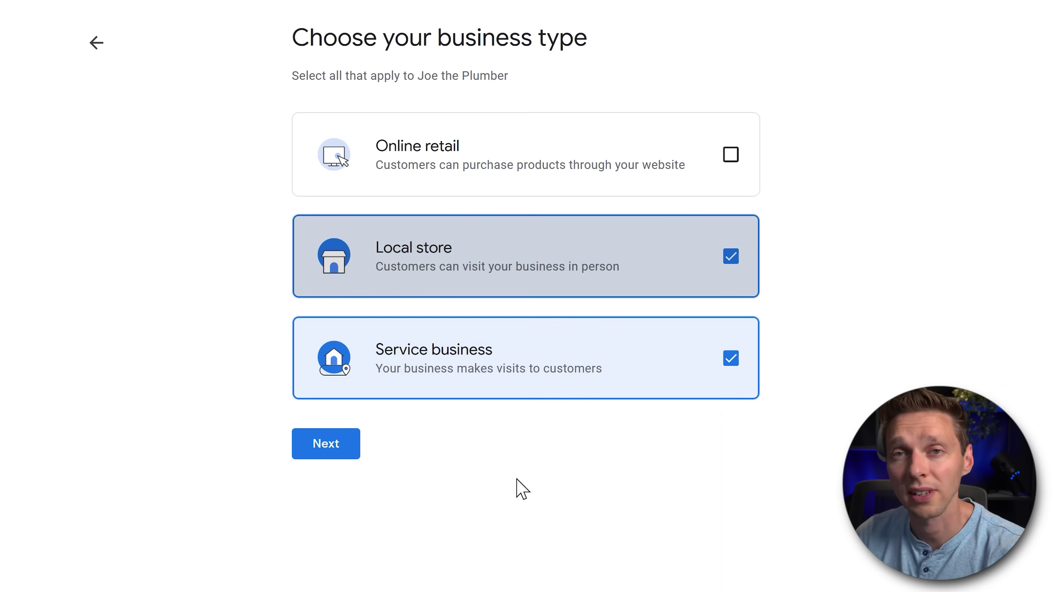
left_click(438, 167)
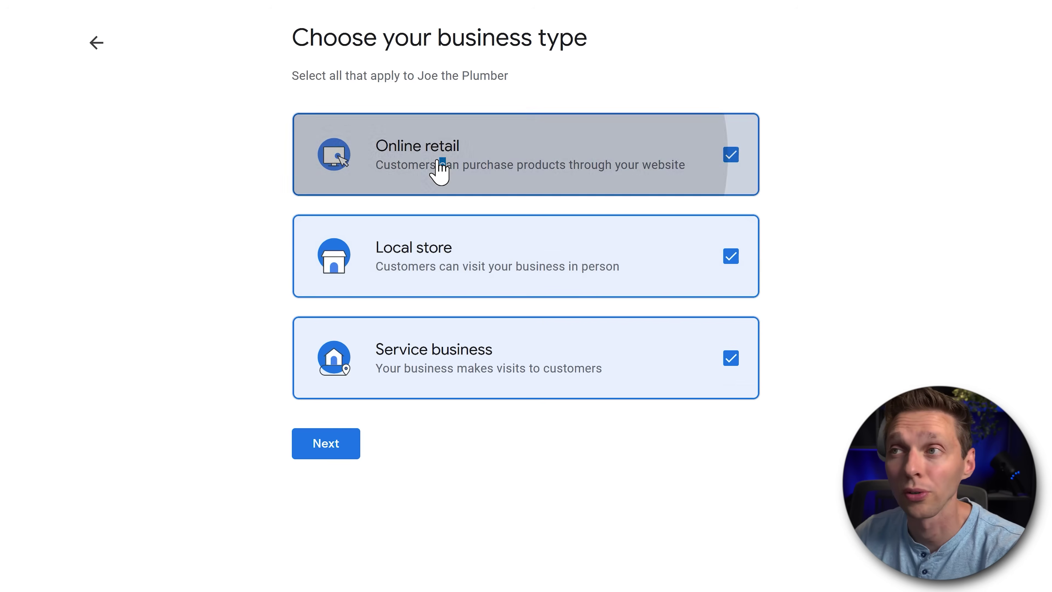
left_click(482, 159)
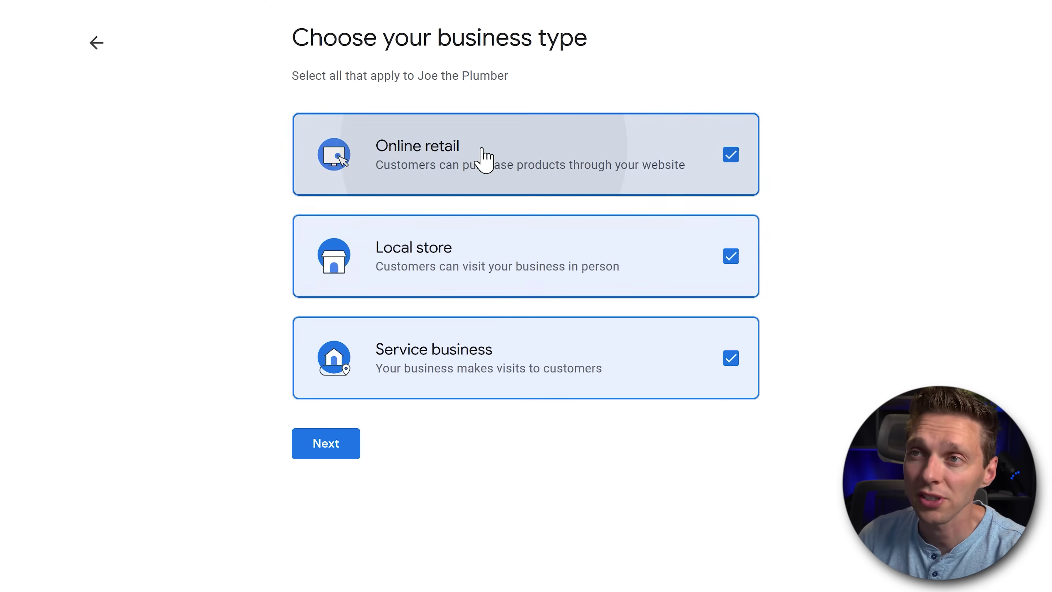
left_click(502, 246)
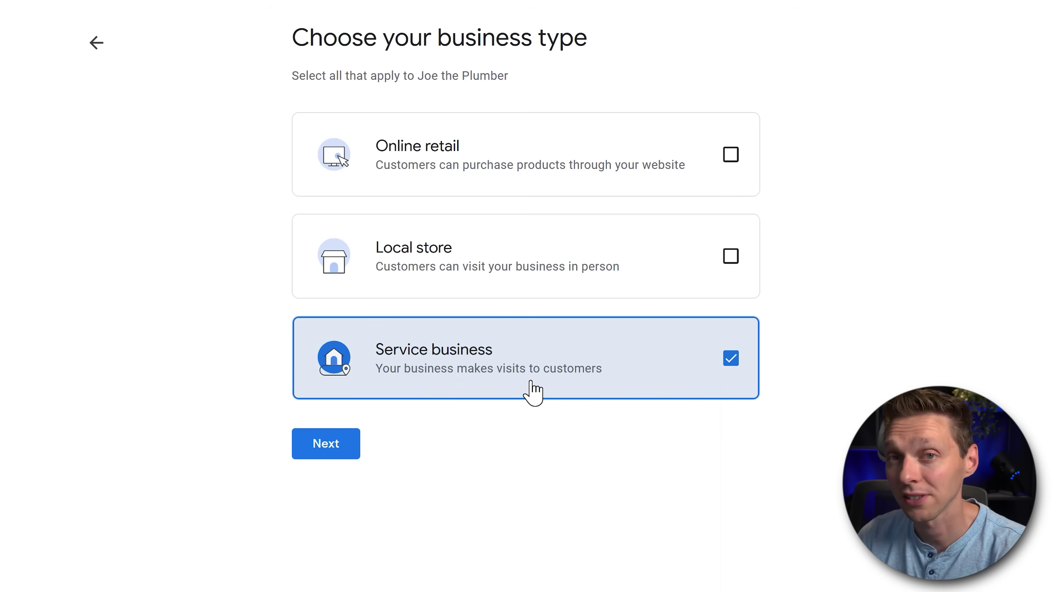
Pick Plumber as the business category and continue.
left_click(337, 453)
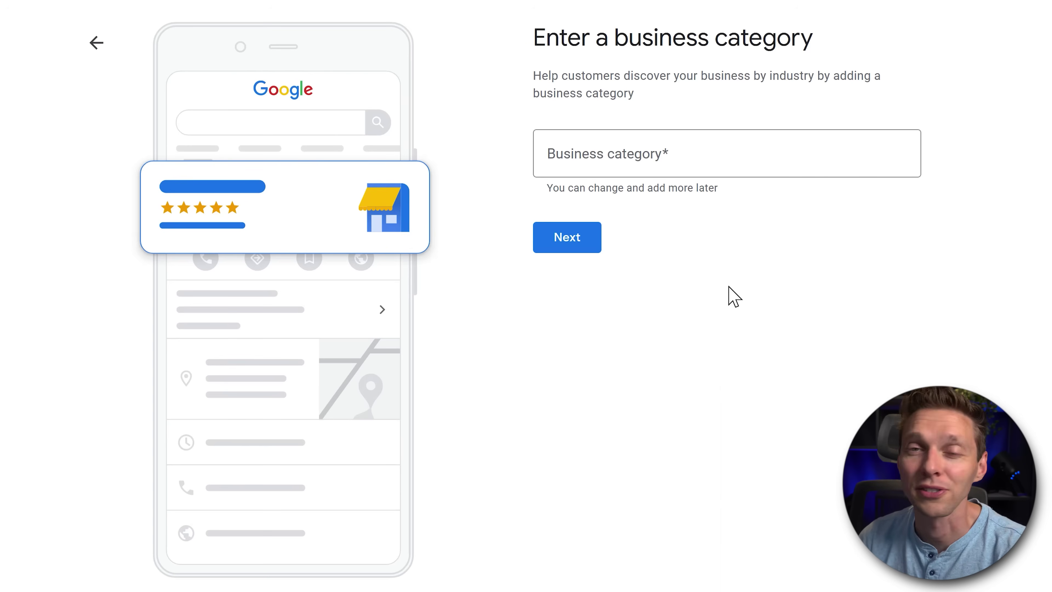
left_click(729, 172)
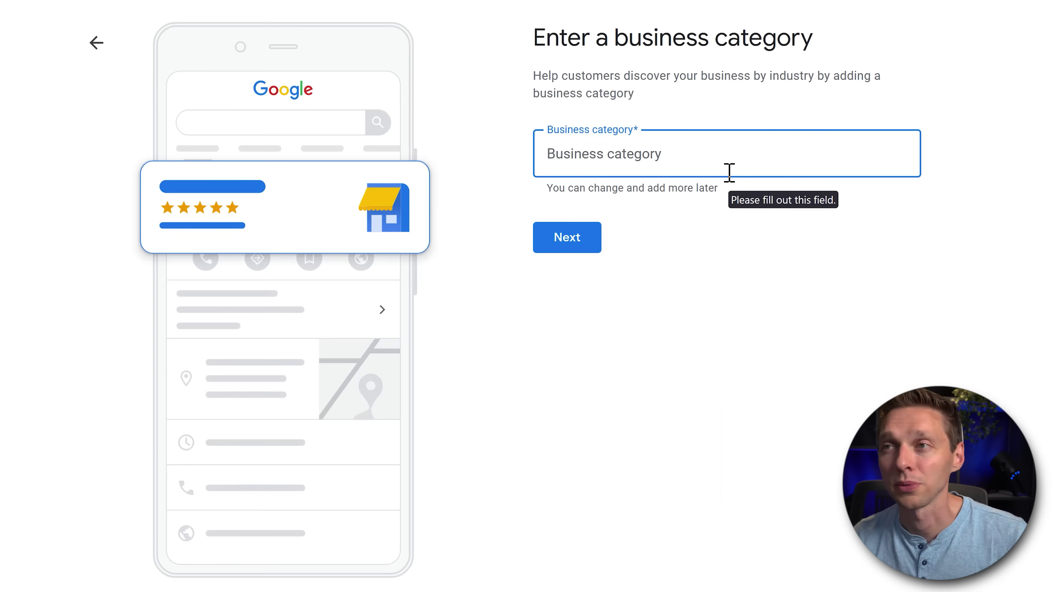
type("Plumb")
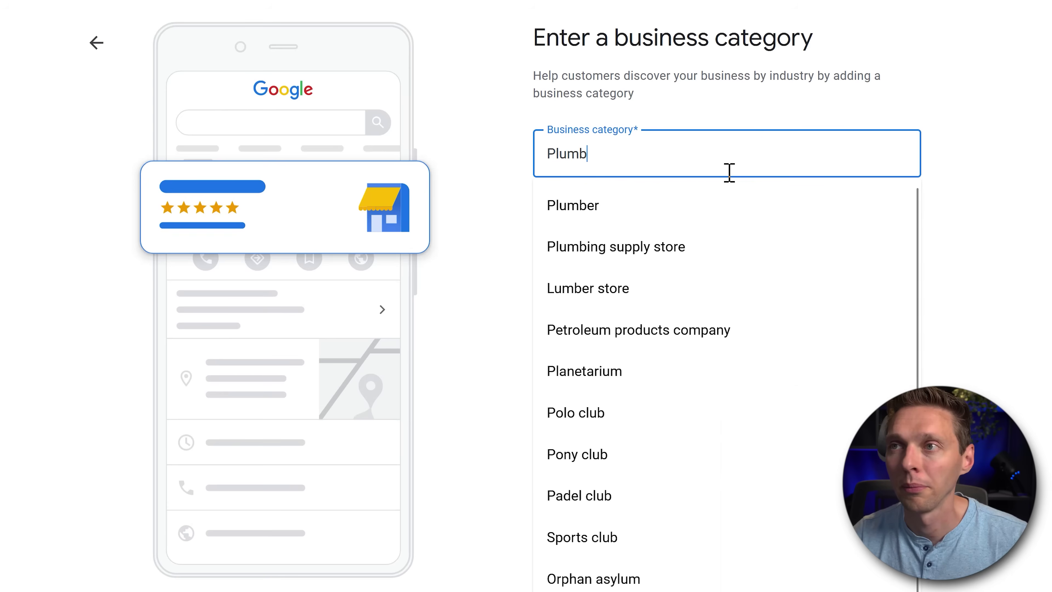
type("er")
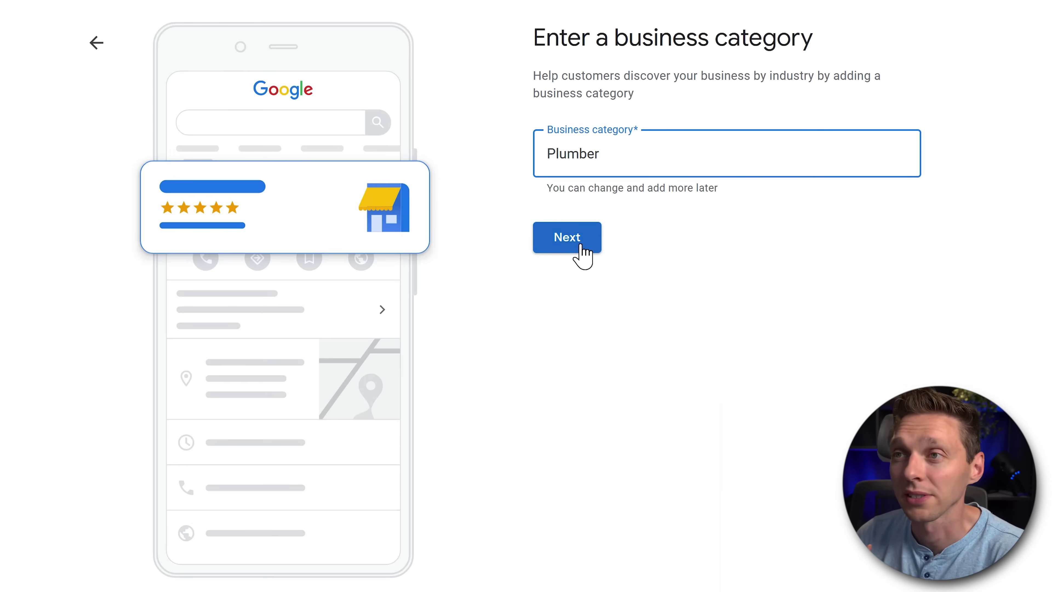
left_click(577, 245)
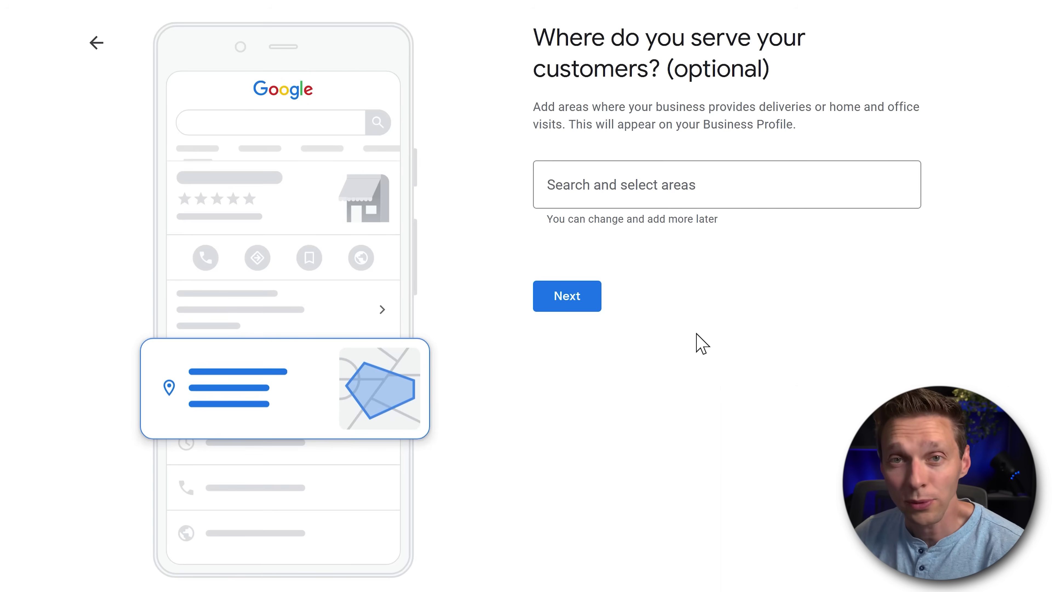
Add Las Vegas, NV as a service area and look up Winchester on the map.
left_click(606, 176)
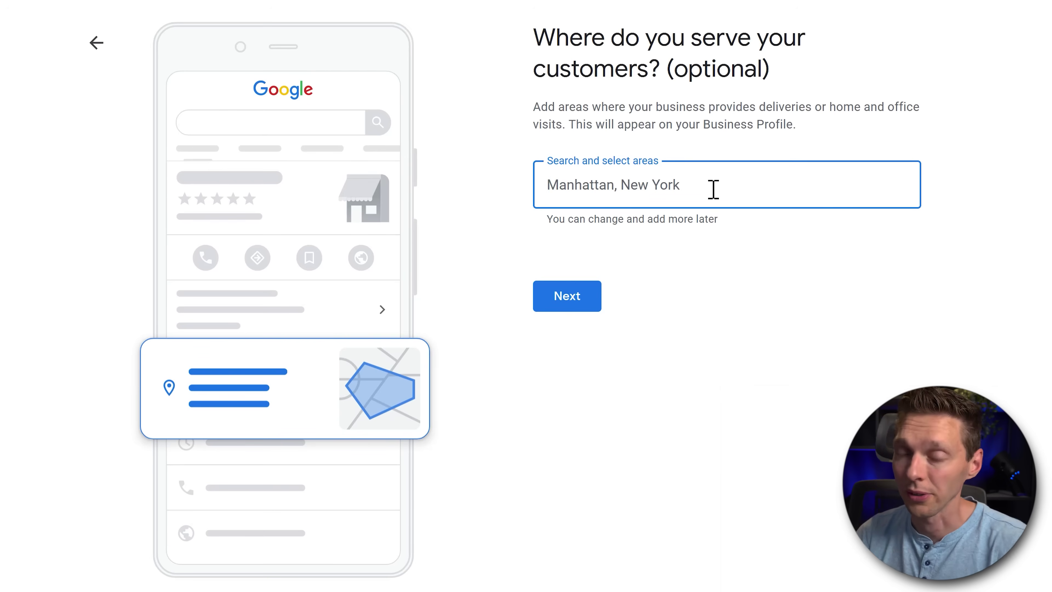
type("Las vegas")
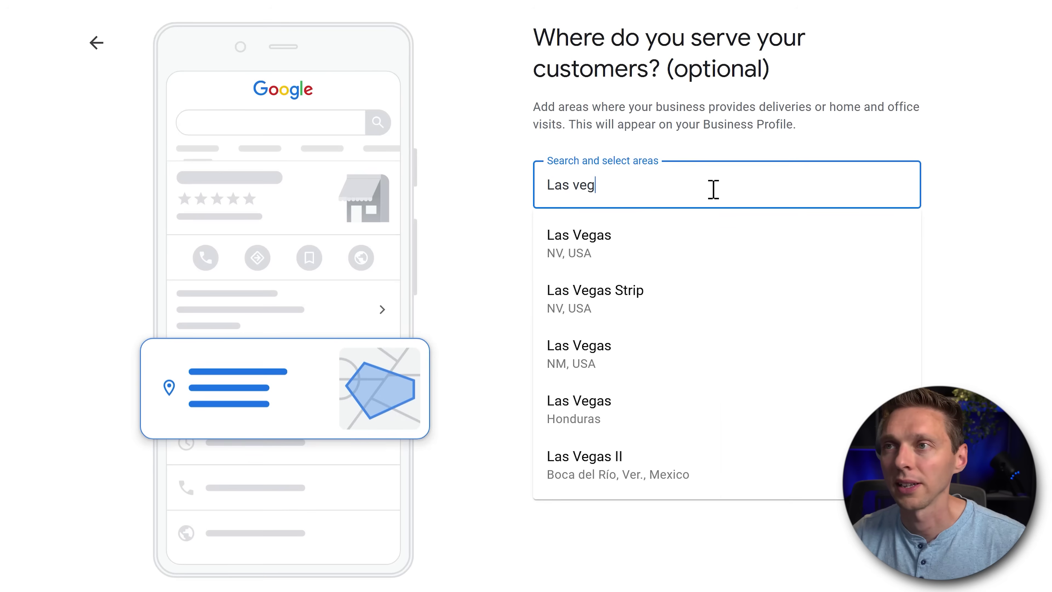
left_click(600, 248)
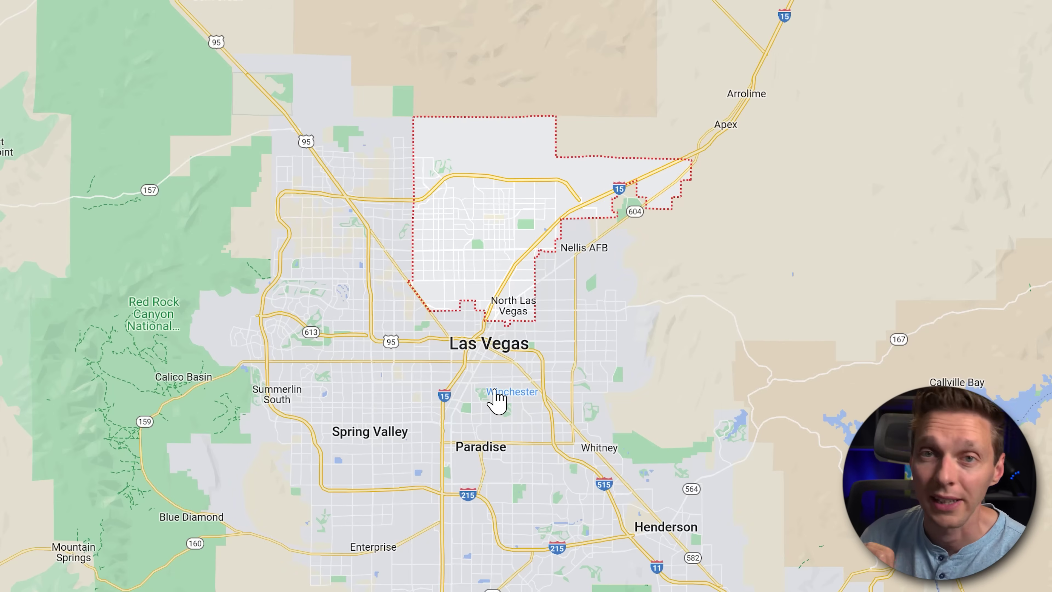
left_click(498, 402)
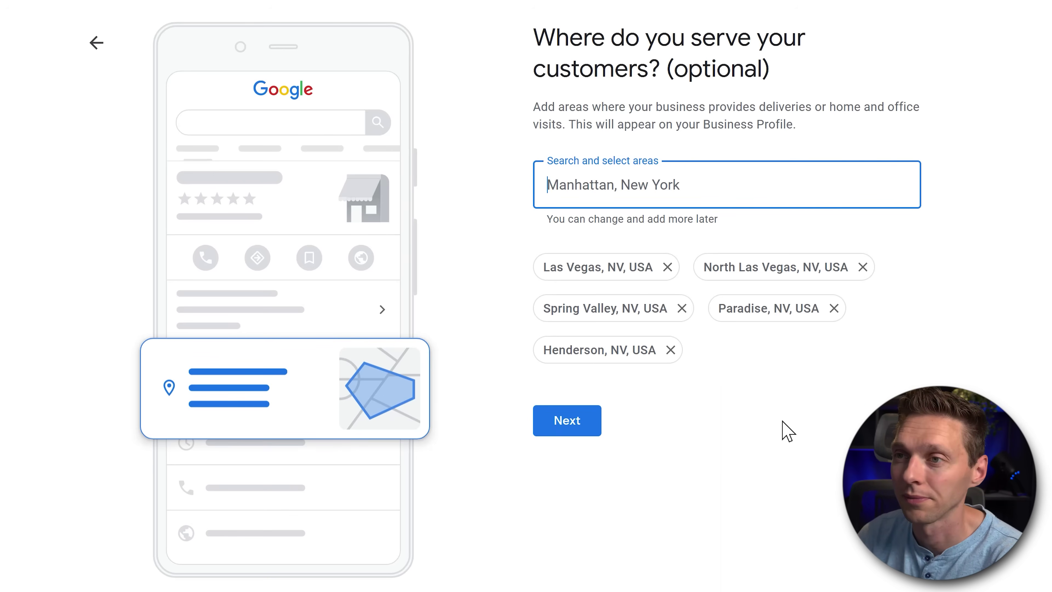
Enter the business phone number and the joetheplumber.com website, then continue.
left_click(580, 431)
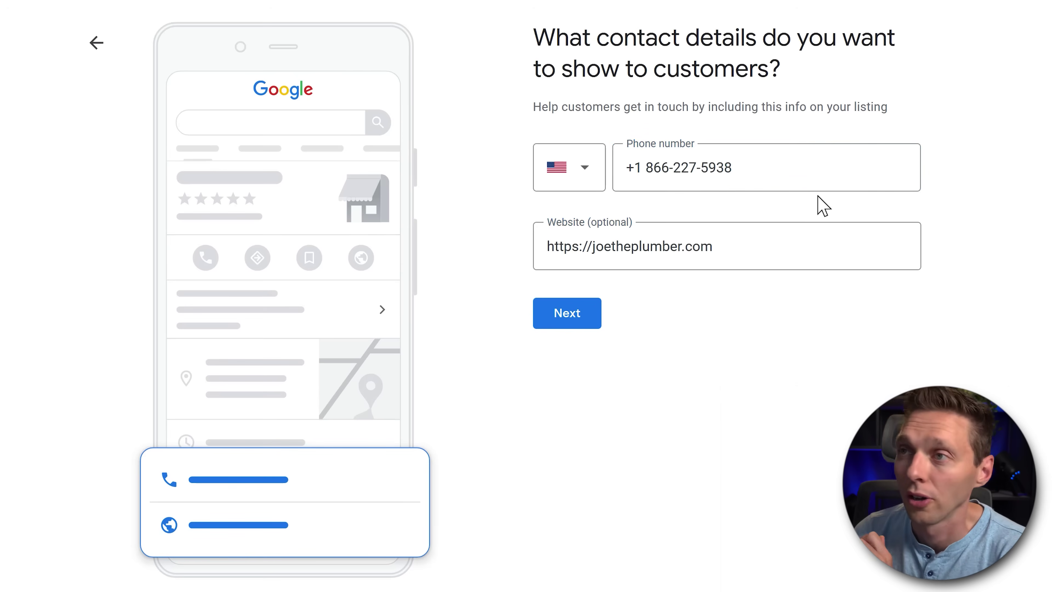
left_click(801, 228)
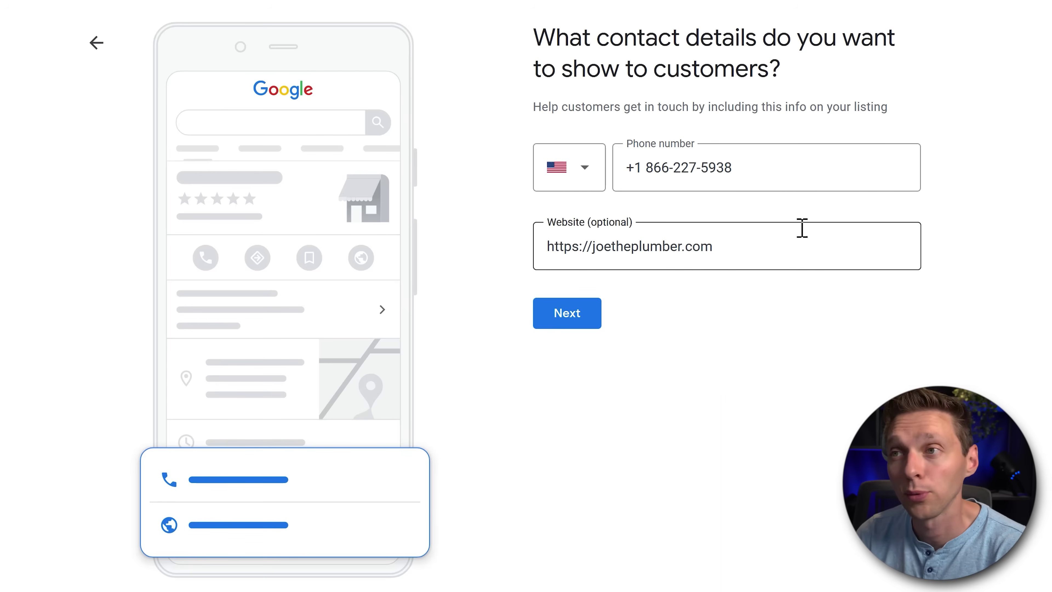
left_click(785, 301)
left_click(581, 316)
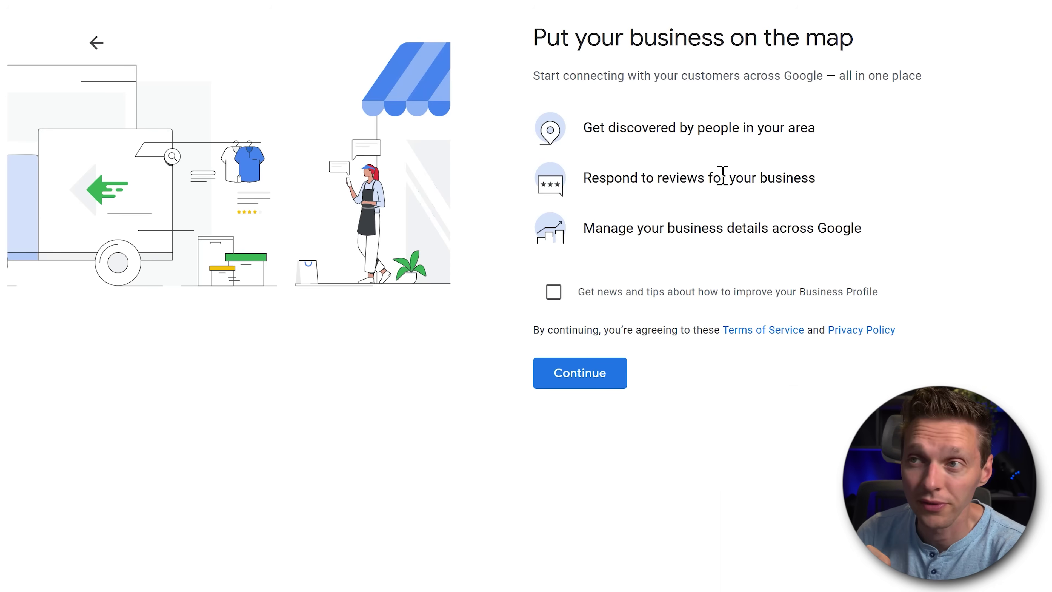
left_click_drag(604, 228, 799, 228)
left_click(798, 229)
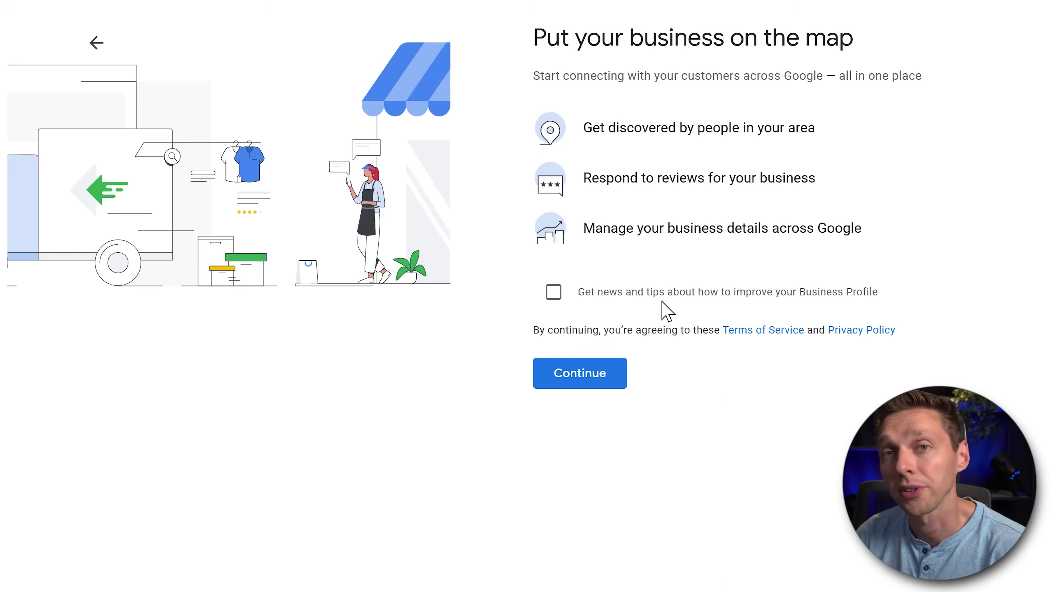
Leave the news-and-tips option unchecked and agree to the terms to continue.
left_click(555, 292)
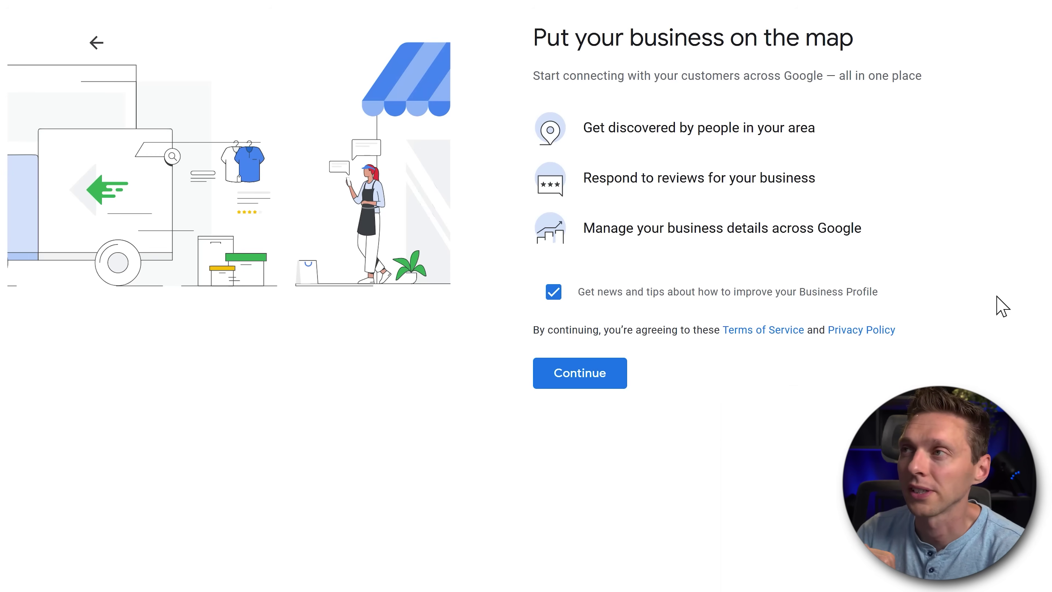
left_click(557, 295)
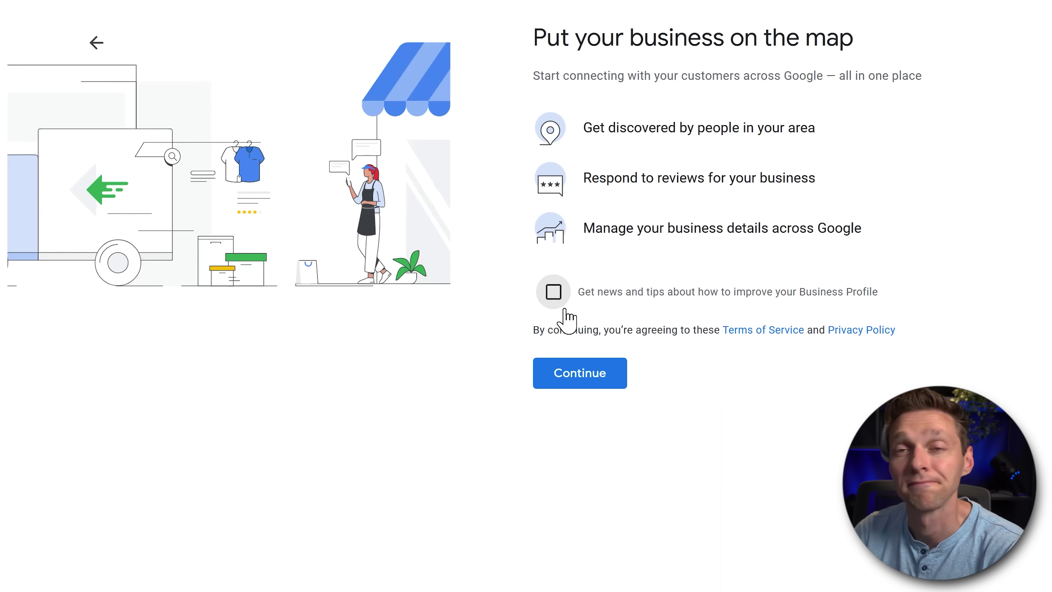
left_click(578, 375)
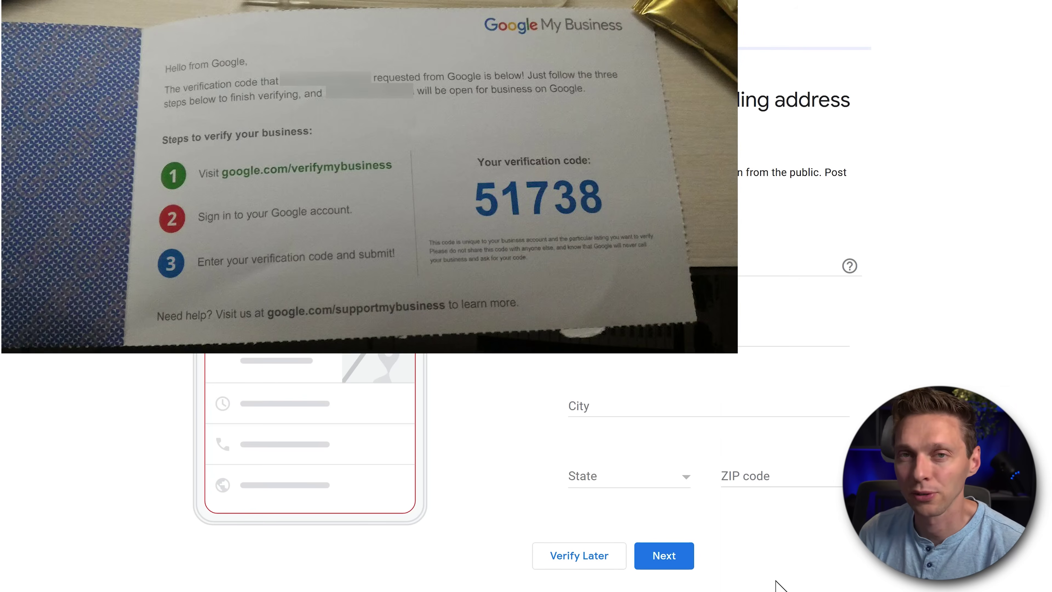
Choose Verify later on the mailing-address verification page.
left_click(568, 563)
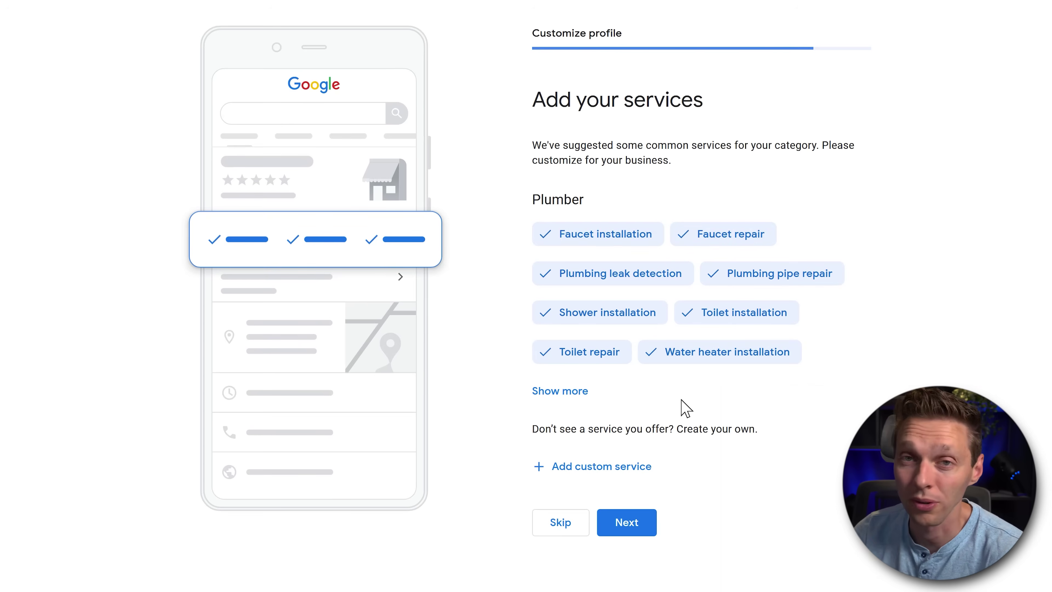
Select all remaining suggested services, from Drain cleaning through Water tank repair.
left_click(556, 397)
scroll(879, 399, "down", 3)
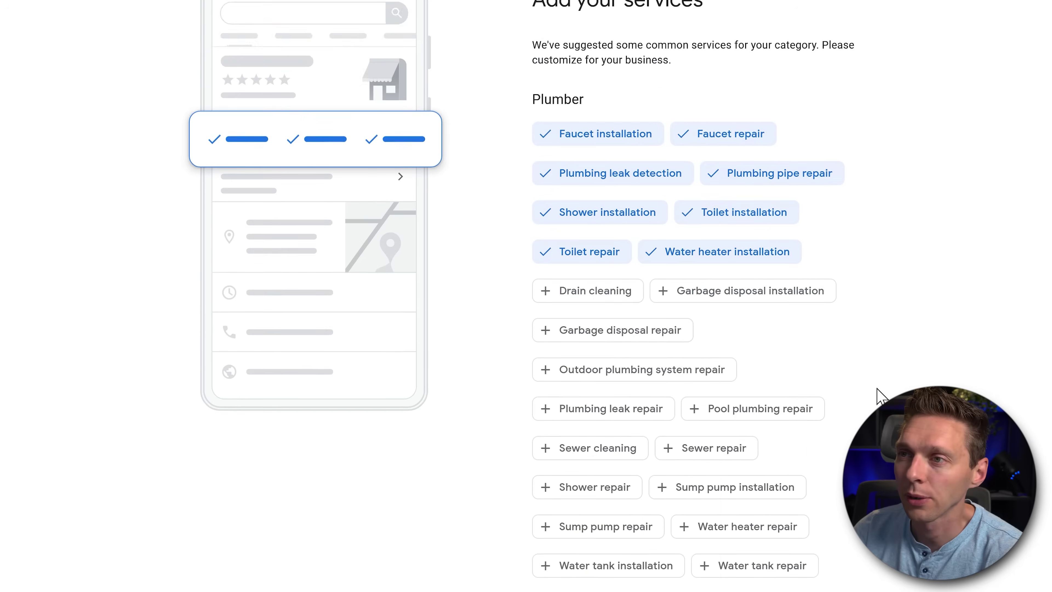
left_click(638, 244)
left_click(657, 246)
left_click(659, 275)
left_click(638, 315)
left_click(607, 354)
left_click(742, 355)
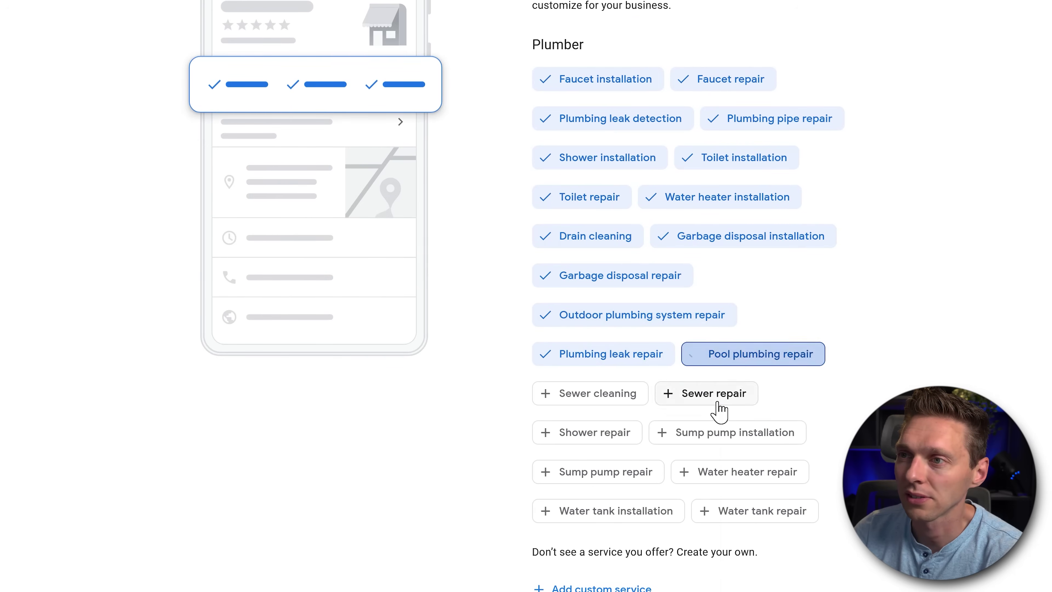
left_click(714, 393)
left_click(597, 393)
left_click(605, 433)
left_click(725, 433)
left_click(605, 472)
left_click(712, 472)
left_click(646, 511)
left_click(758, 510)
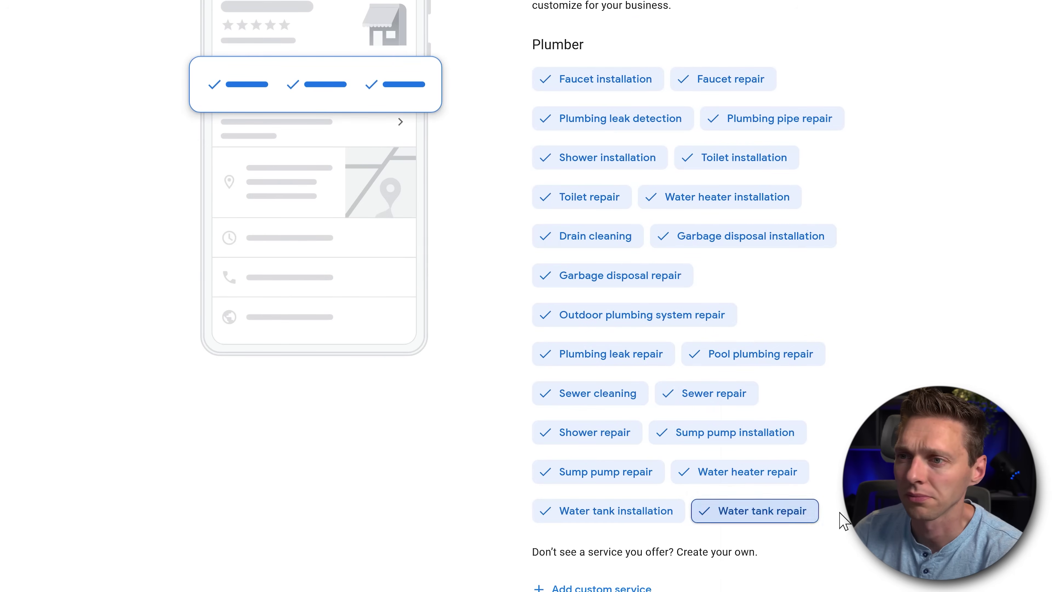
scroll(841, 510, "down", 1)
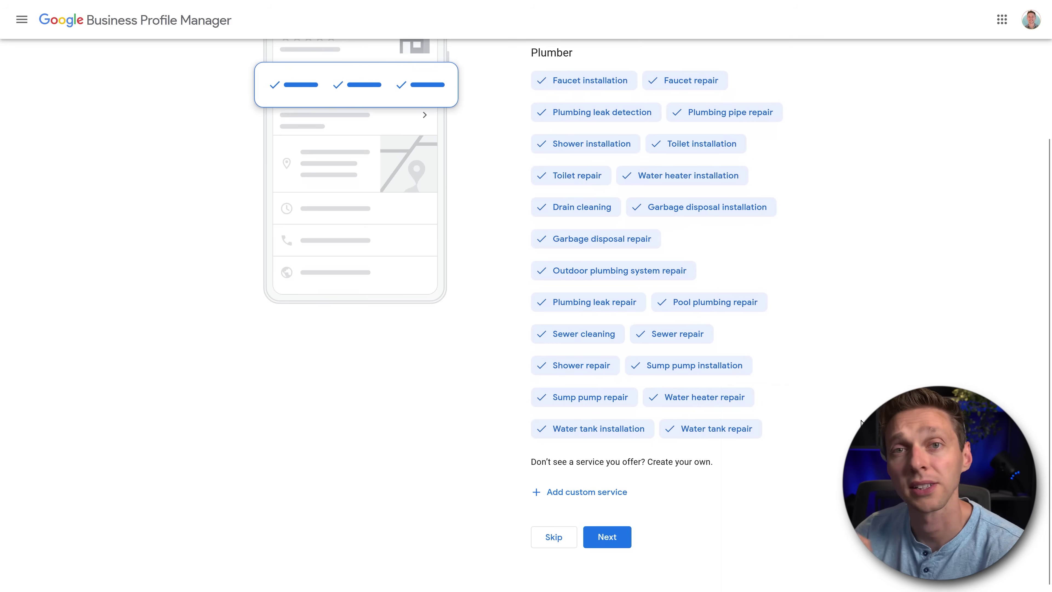
Add custom services 'PC water cooling' and 'Pool leakage'.
left_click(585, 493)
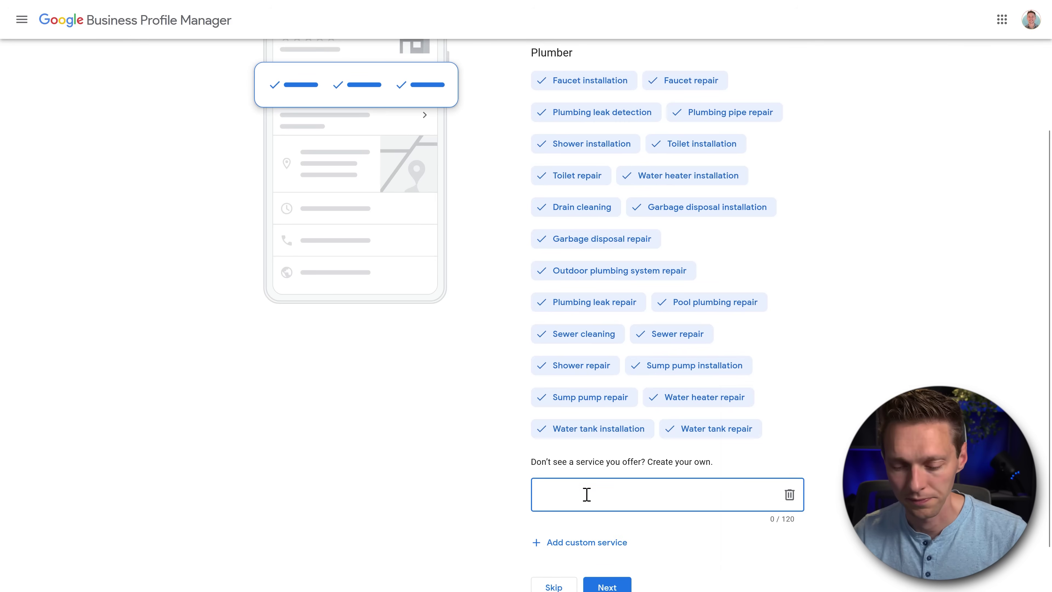
type("PC water cooling")
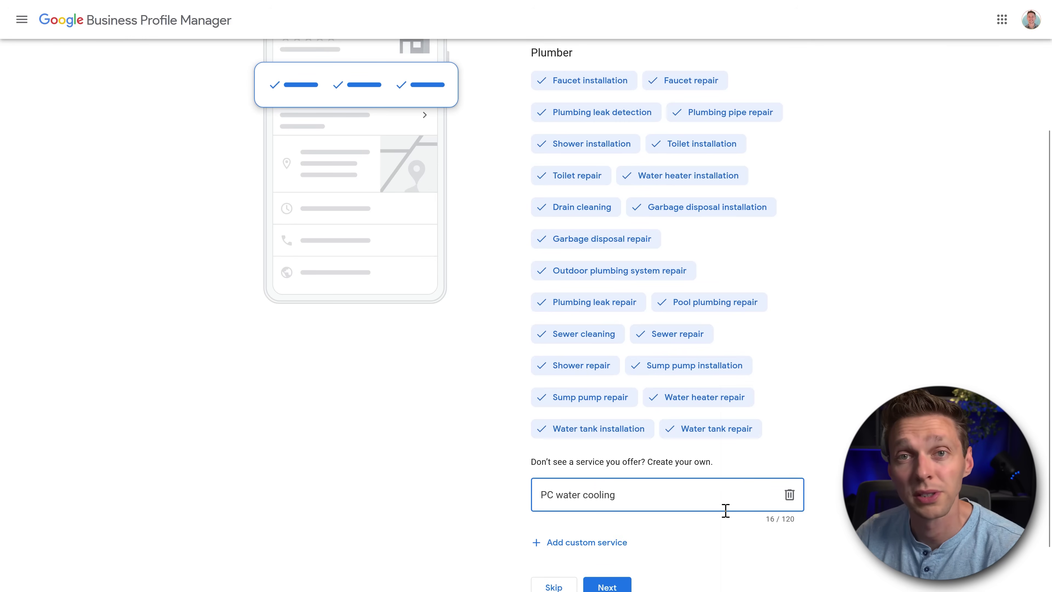
left_click(598, 544)
type("Pool leakage")
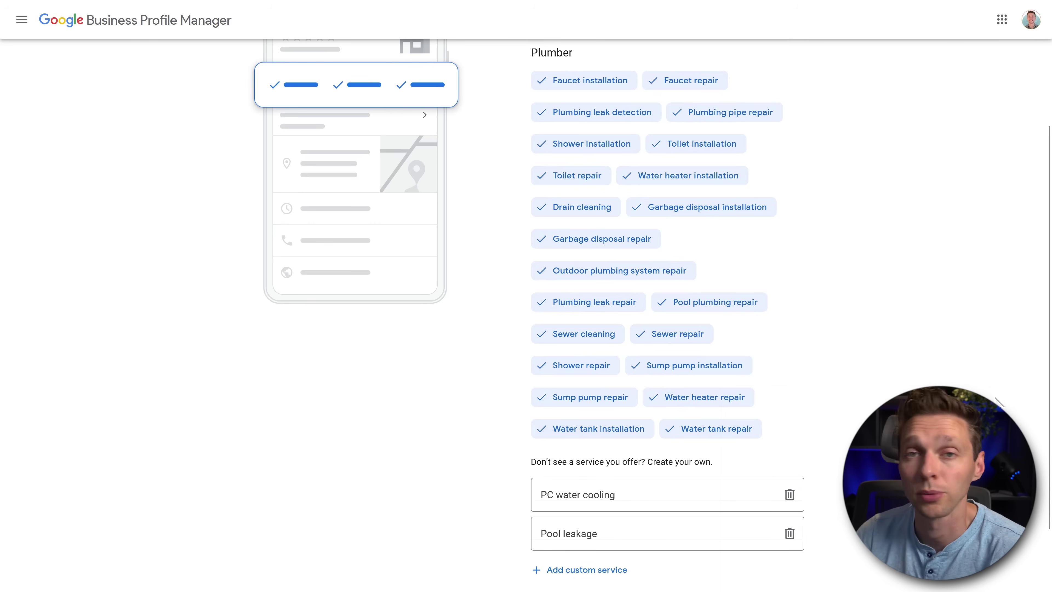
scroll(992, 367, "down", 2)
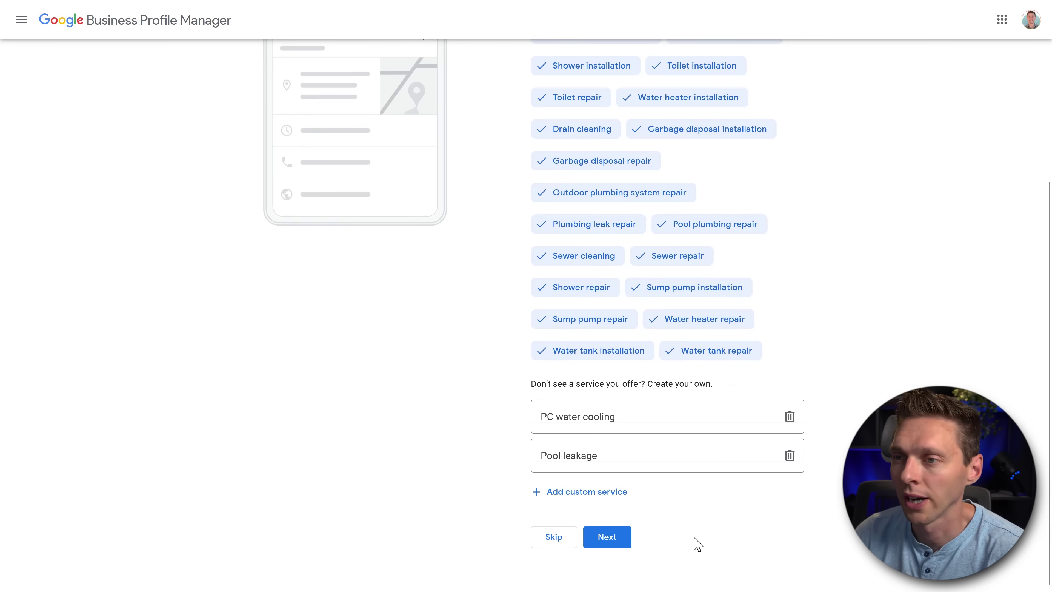
Save the services and mark Sunday through Saturday as open.
left_click(615, 545)
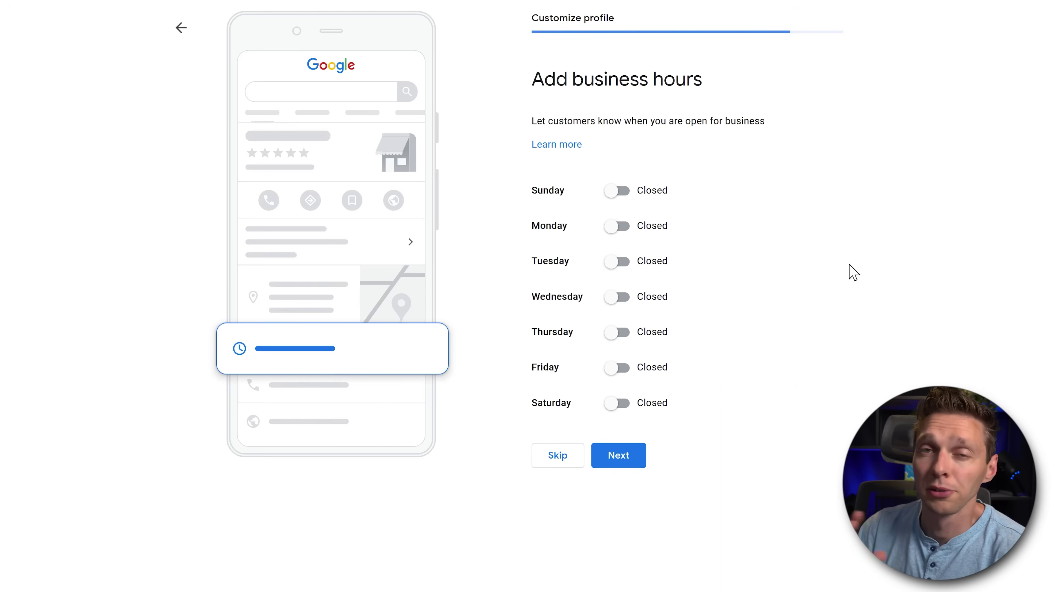
left_click(618, 192)
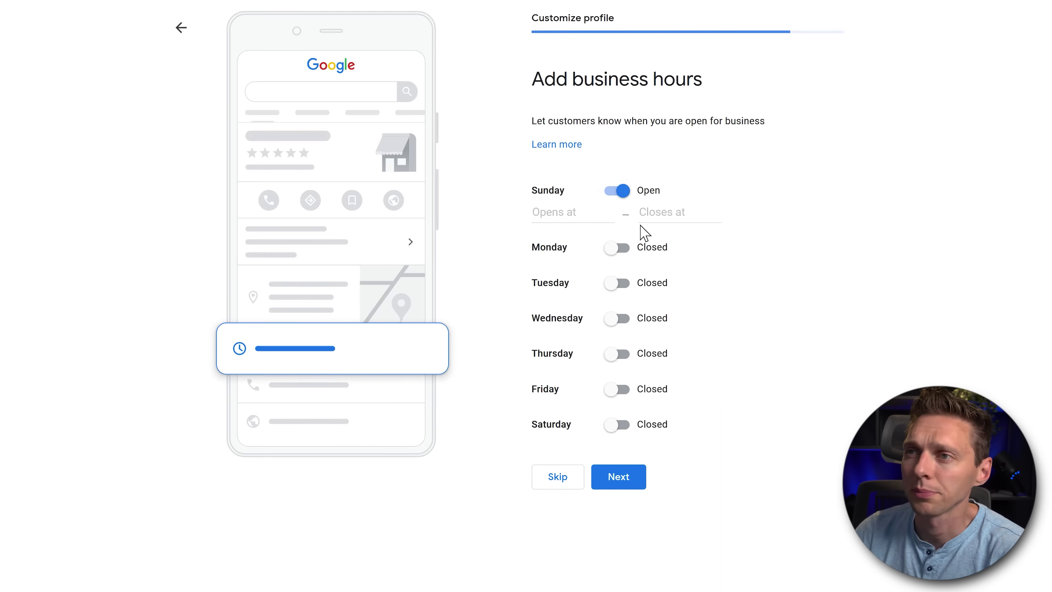
left_click(616, 249)
left_click(620, 305)
left_click(619, 361)
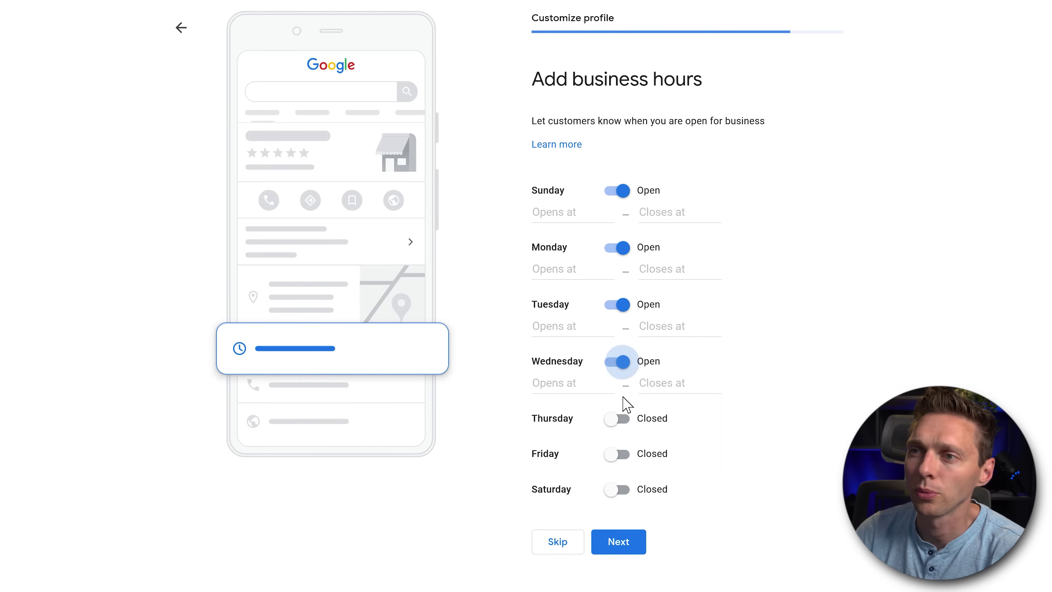
left_click(618, 418)
left_click(618, 476)
left_click(618, 533)
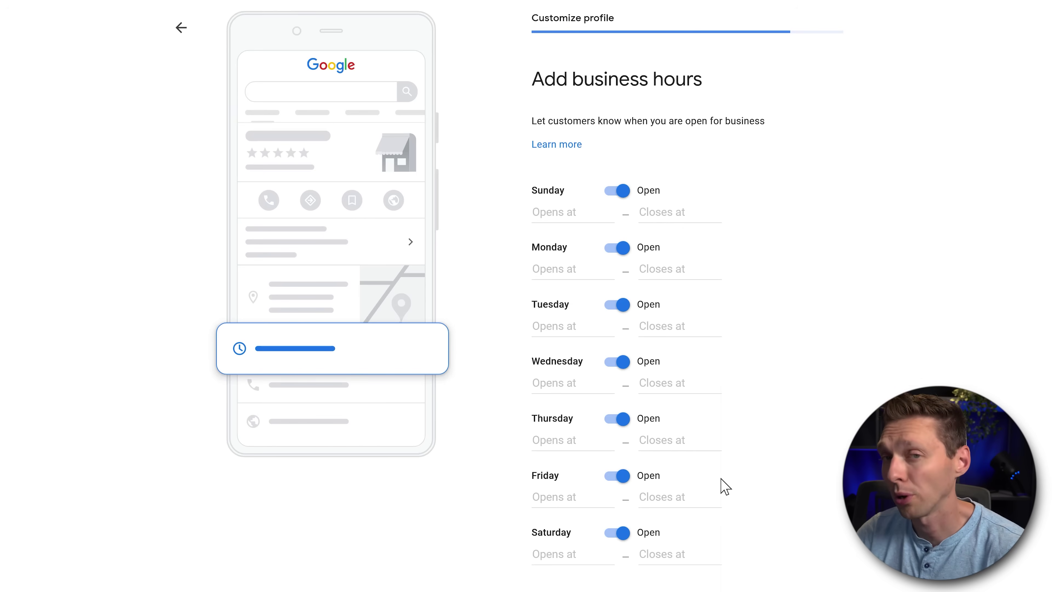
Set each day's opening time to 24 hours, Sunday through Saturday.
left_click(571, 216)
left_click(605, 249)
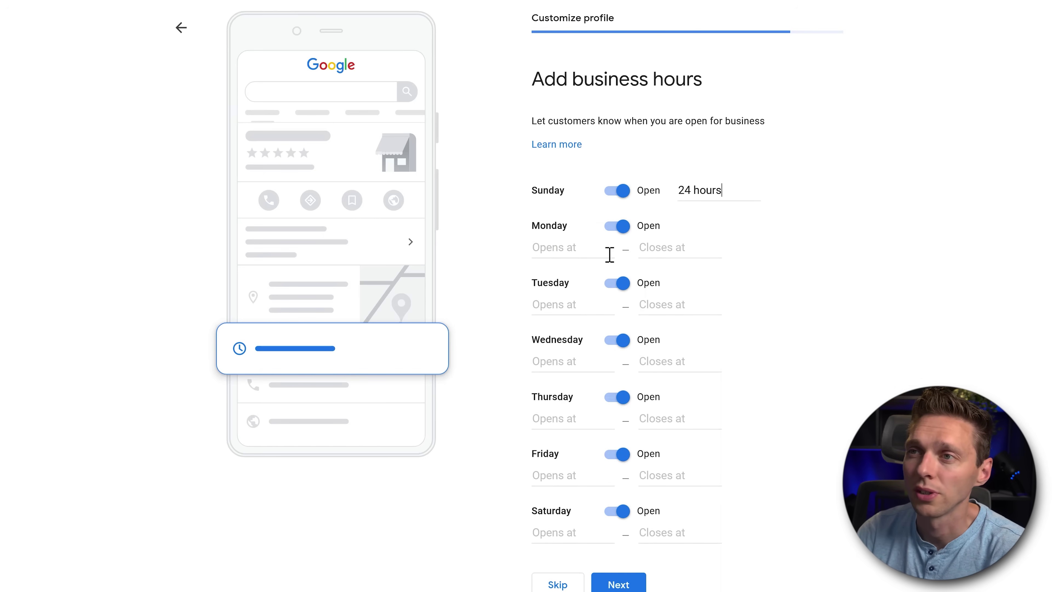
left_click(565, 251)
left_click(566, 277)
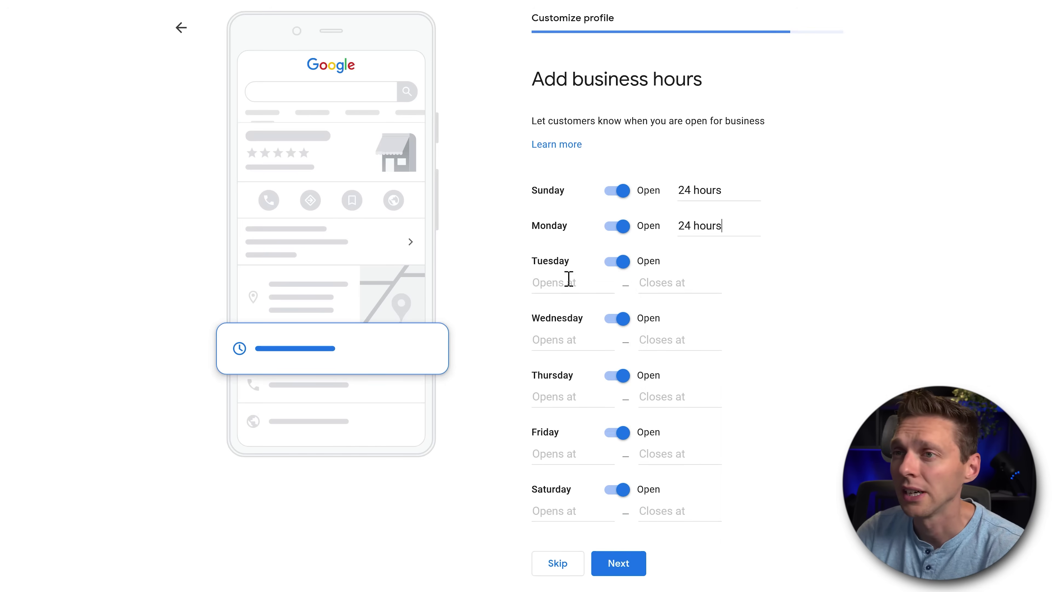
left_click(570, 281)
left_click(570, 313)
left_click(567, 319)
left_click(566, 349)
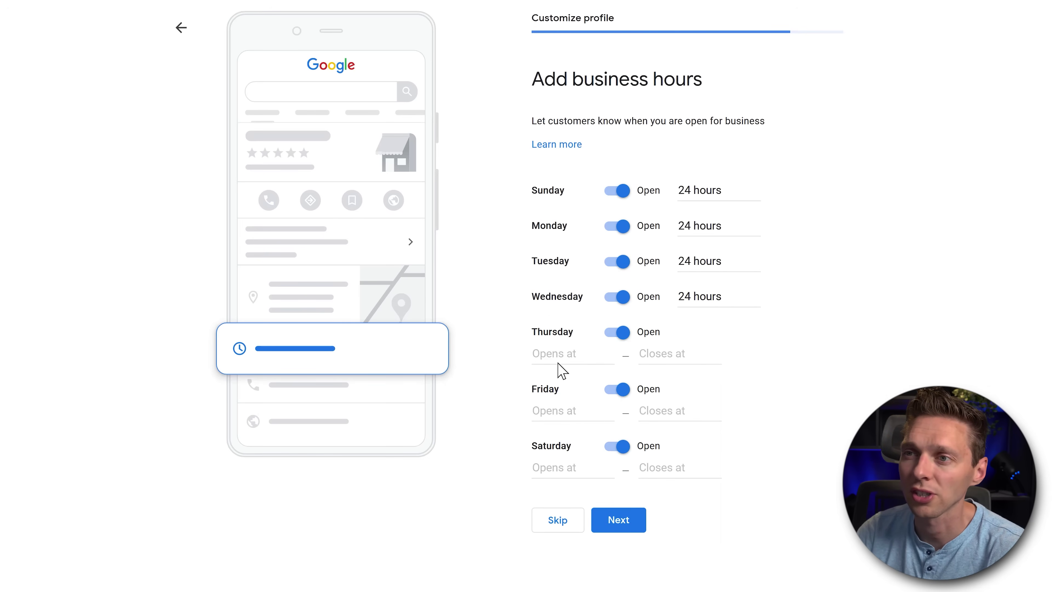
left_click(562, 354)
left_click(564, 384)
left_click(561, 391)
left_click(565, 419)
left_click(559, 424)
left_click(565, 455)
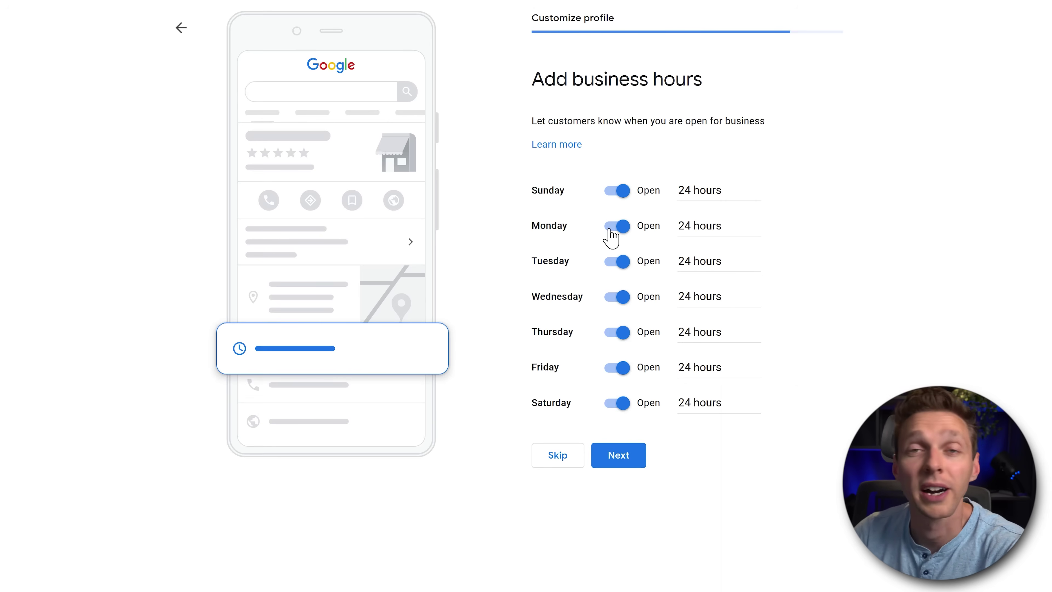
Turn on Accept Messages on the messaging step and continue to quote requests.
left_click(623, 465)
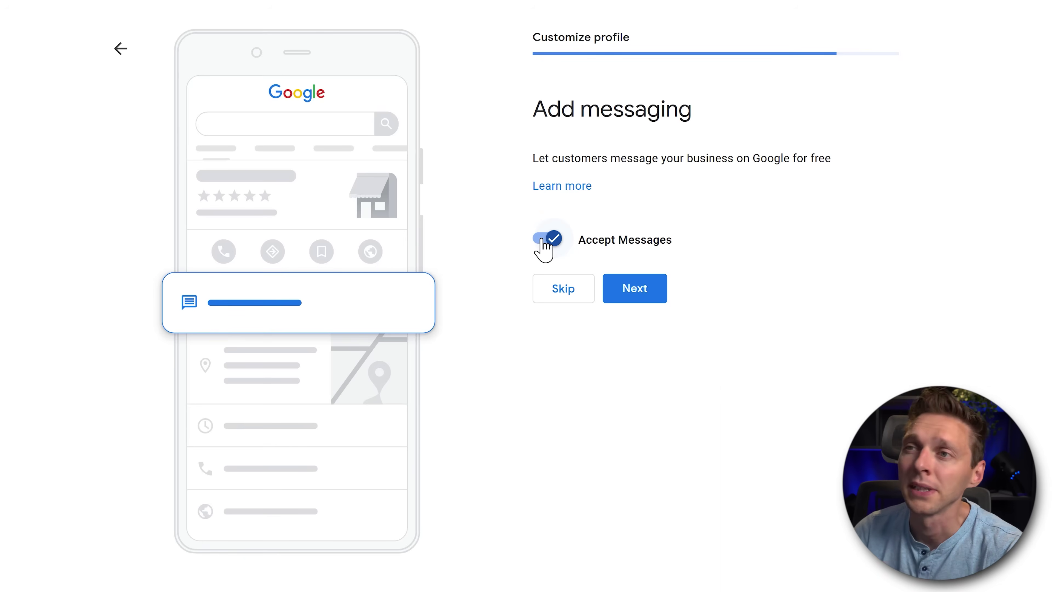
left_click(544, 243)
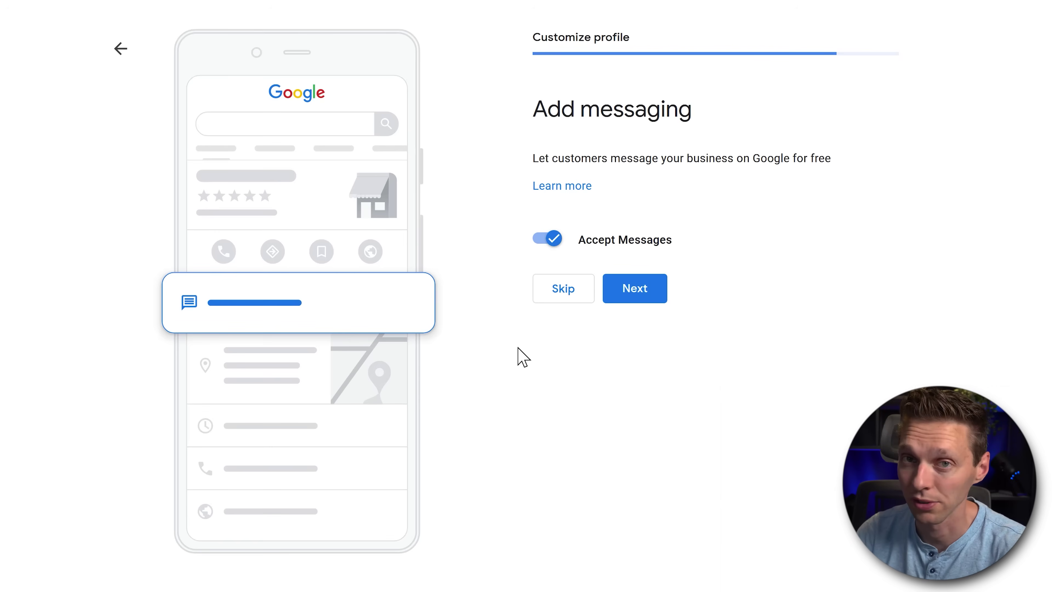
left_click(647, 290)
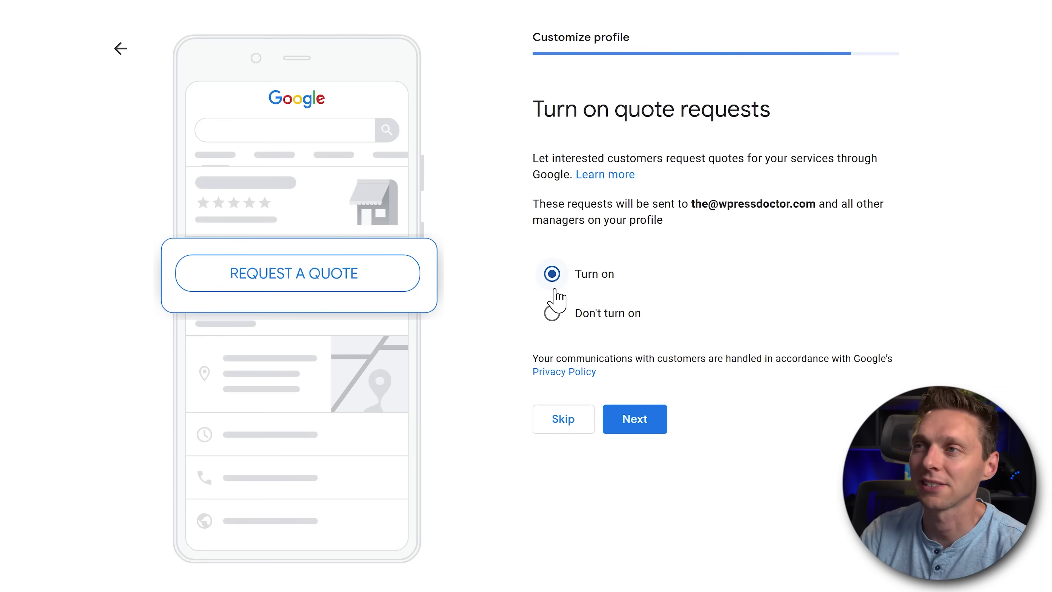
Check the e-mail address for quote requests, leave them turned on, and continue.
double_click(753, 203)
left_click(732, 230)
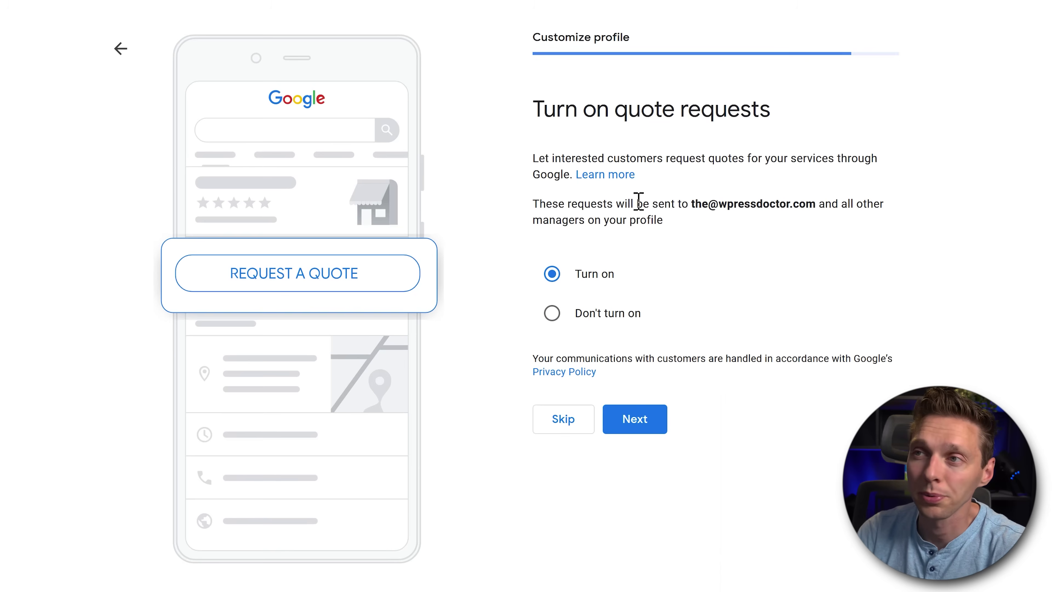
left_click_drag(688, 204, 820, 211)
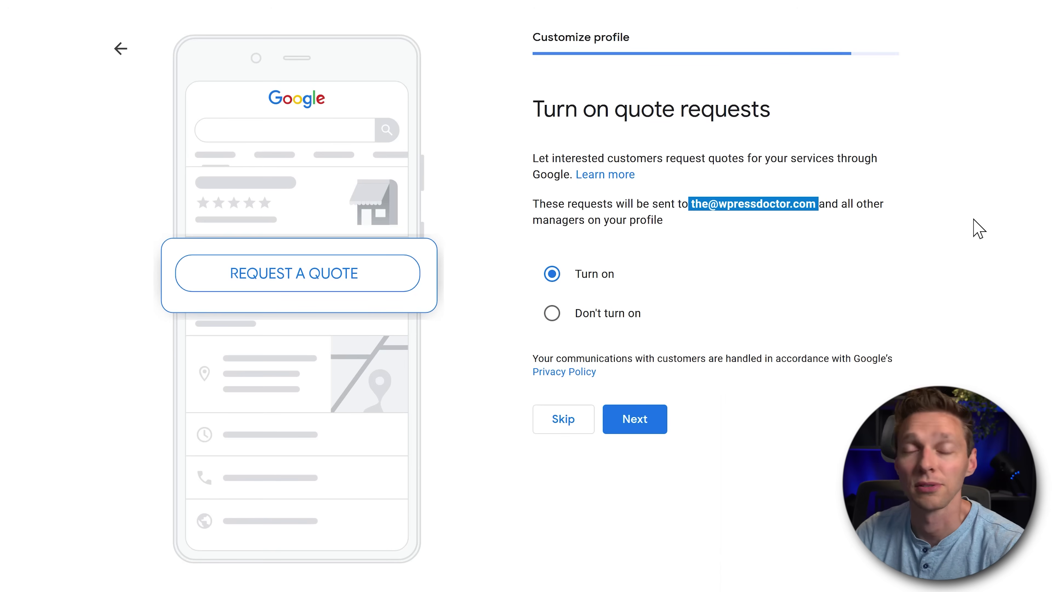
left_click(639, 432)
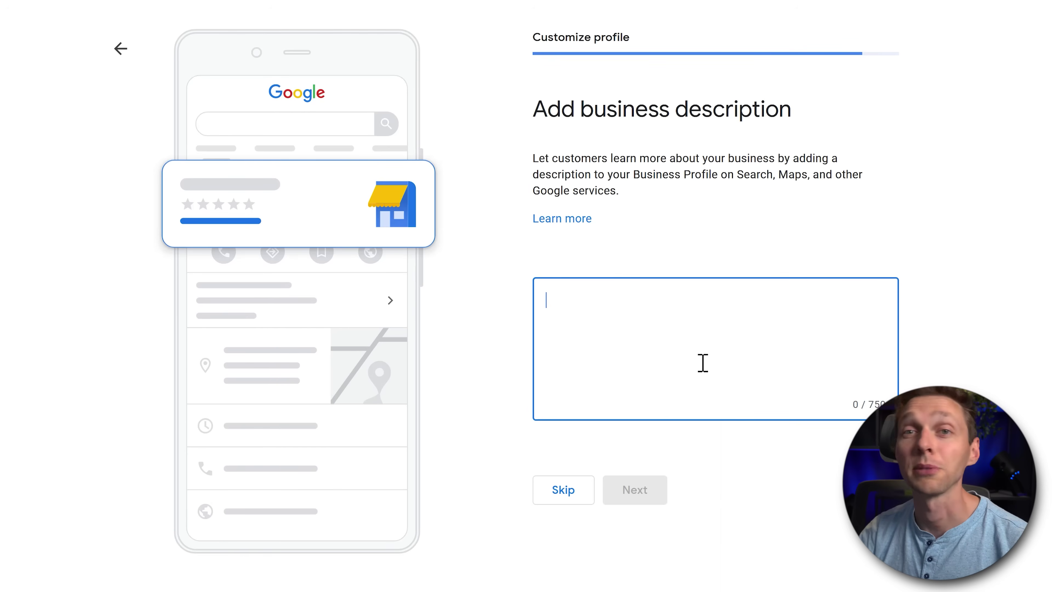
Paste the 303-character Joe the Plumber description, highlighting Plumber, plumbing and Las Vegas, then continue.
key("ctrl+v")
left_click(993, 289)
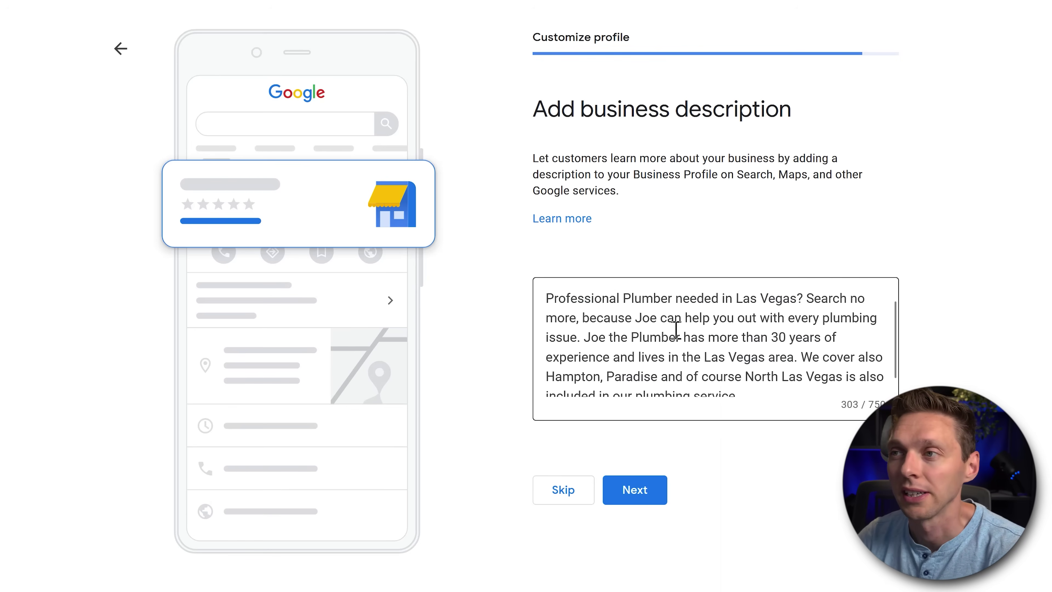
double_click(626, 298)
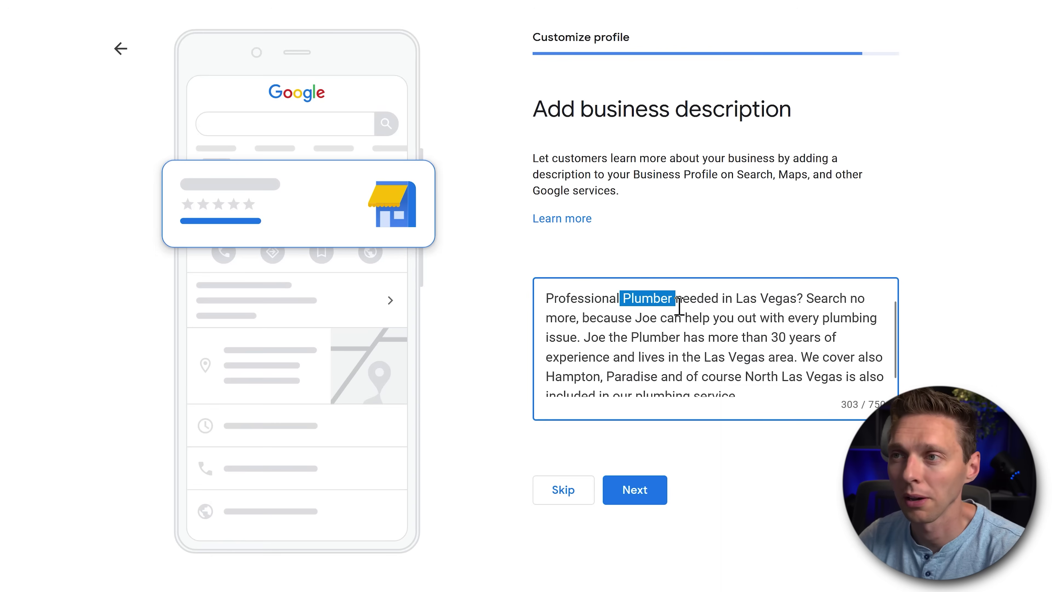
double_click(637, 337)
double_click(827, 319)
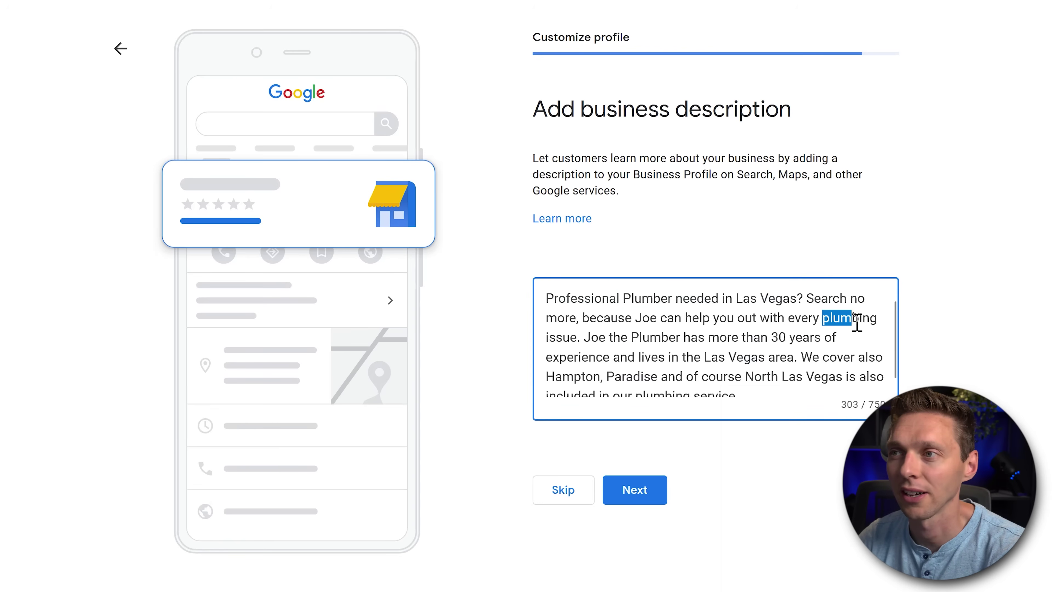
left_click(779, 359)
left_click_drag(737, 299, 797, 298)
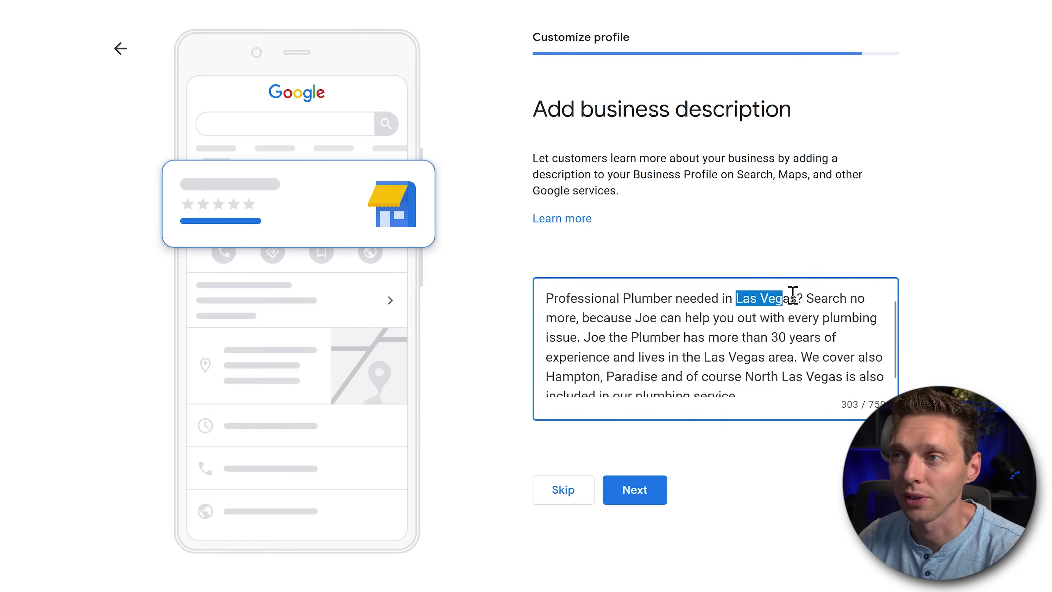
left_click(789, 378)
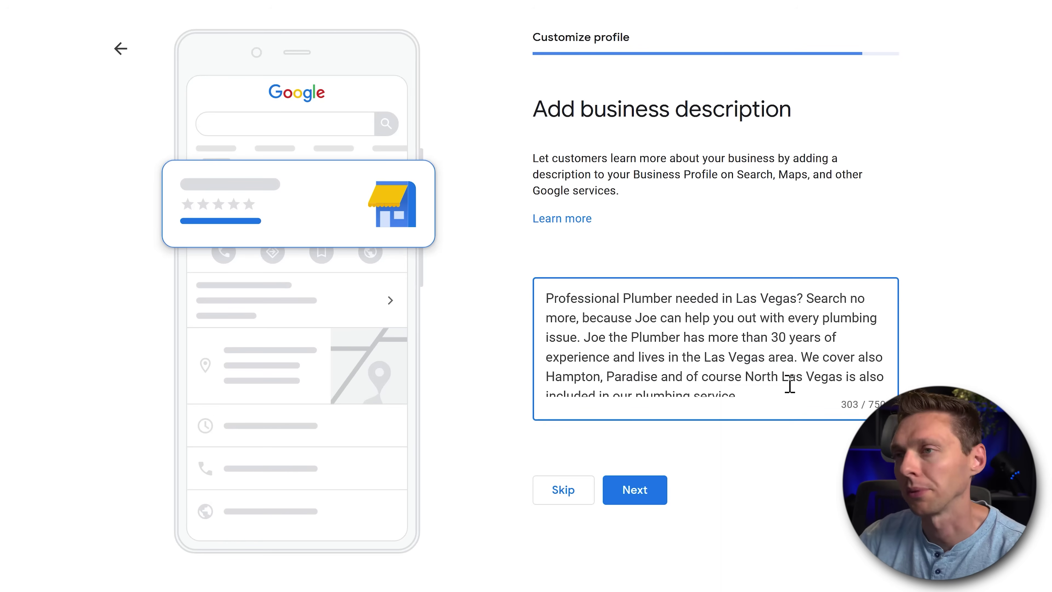
left_click(638, 496)
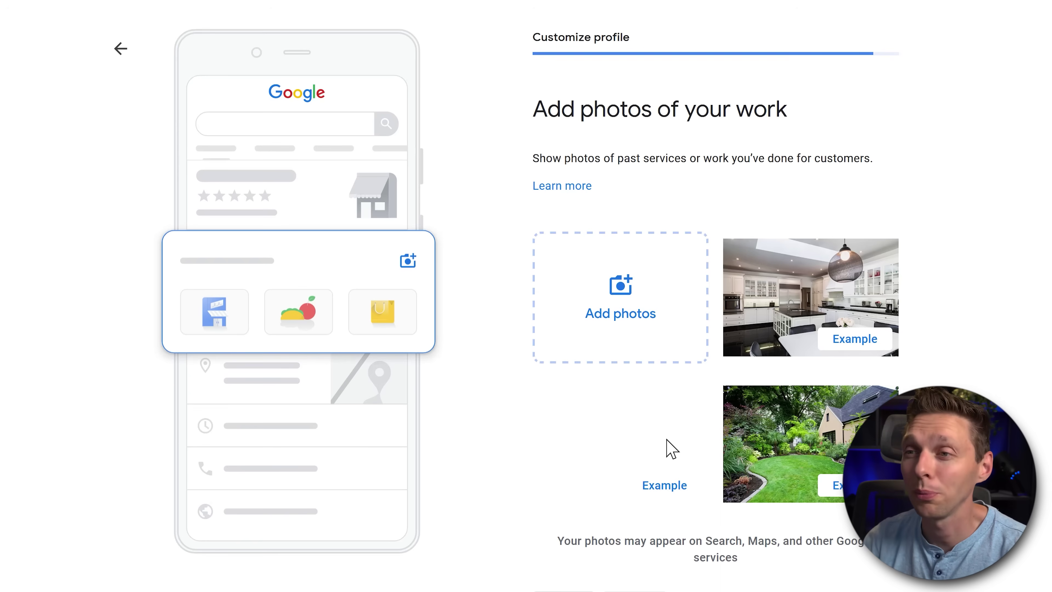
Note where the work photos may appear, then move past the photos step.
left_click_drag(707, 541, 845, 565)
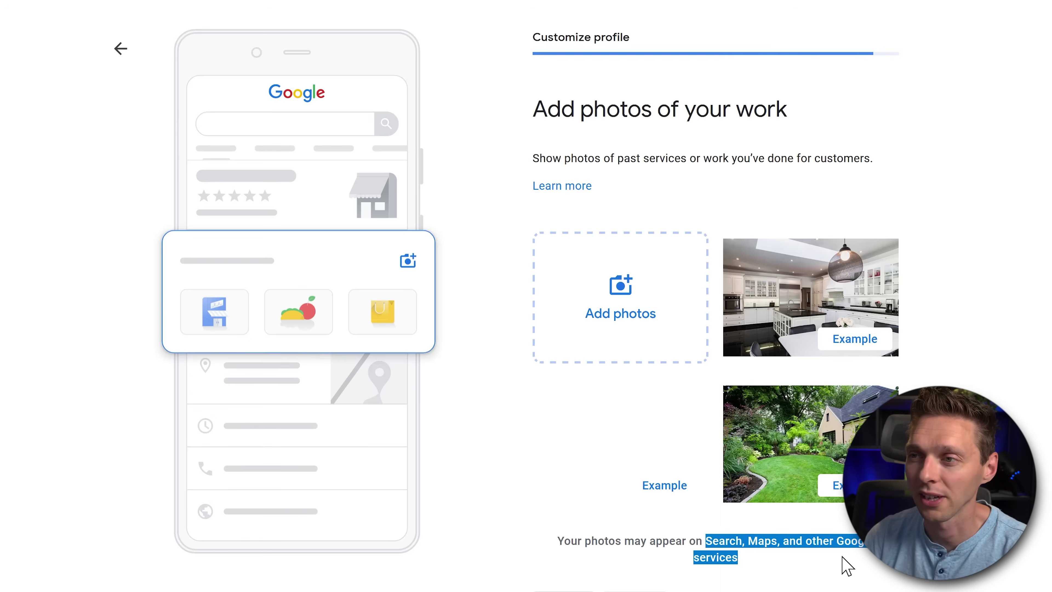
left_click(843, 564)
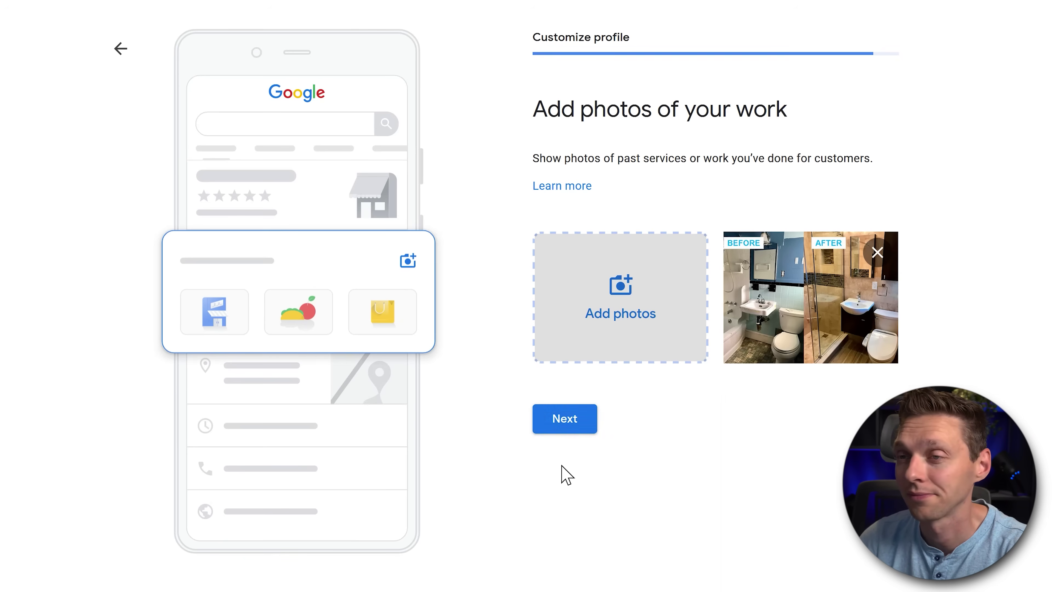
left_click(571, 428)
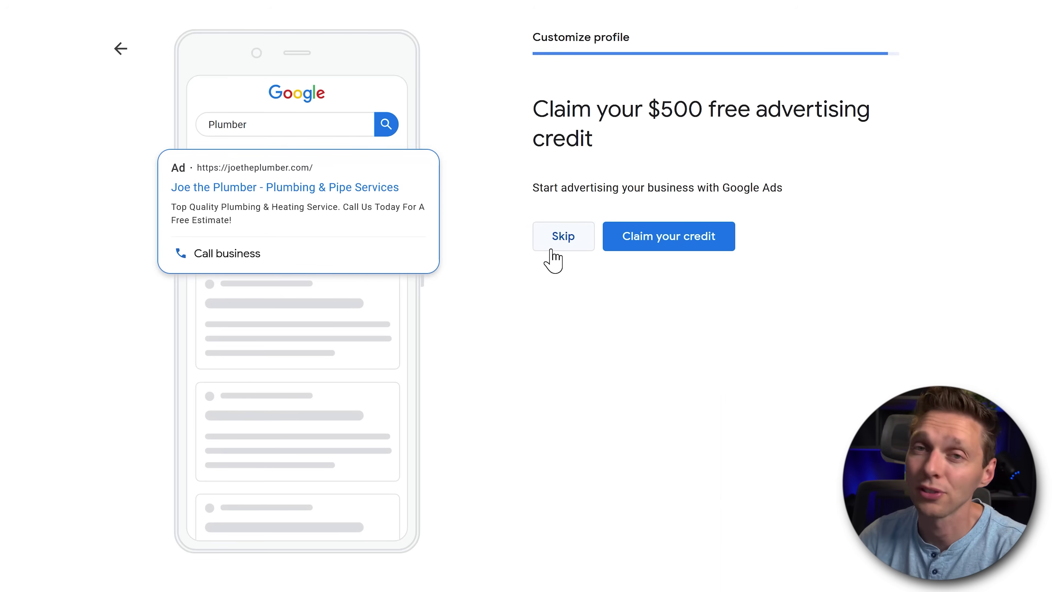
Skip the $500 free Google Ads advertising credit.
left_click(573, 251)
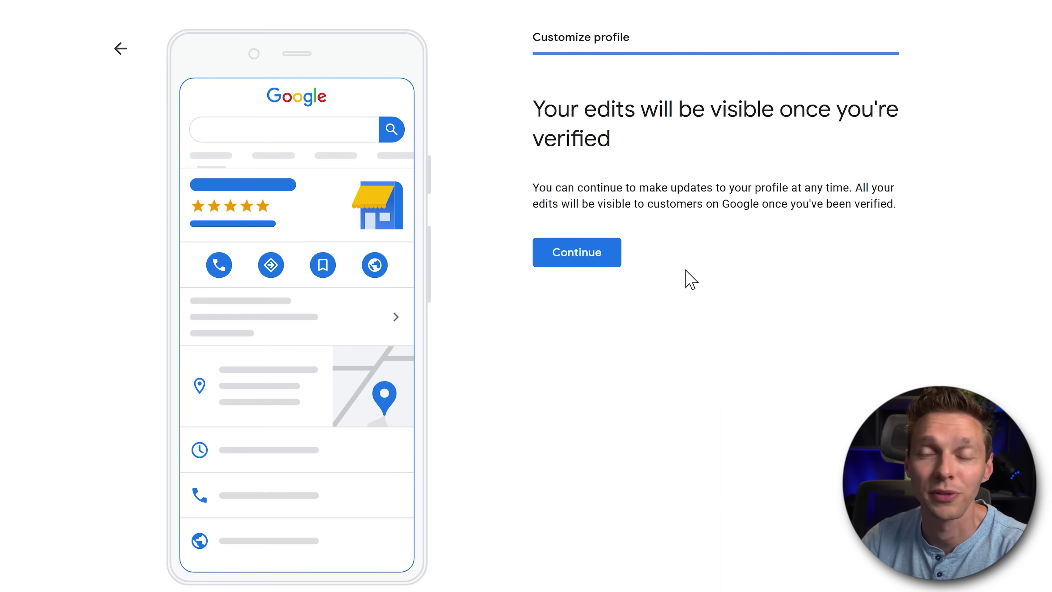
Continue past the 'visible once verified' notice to complete the setup.
left_click(578, 258)
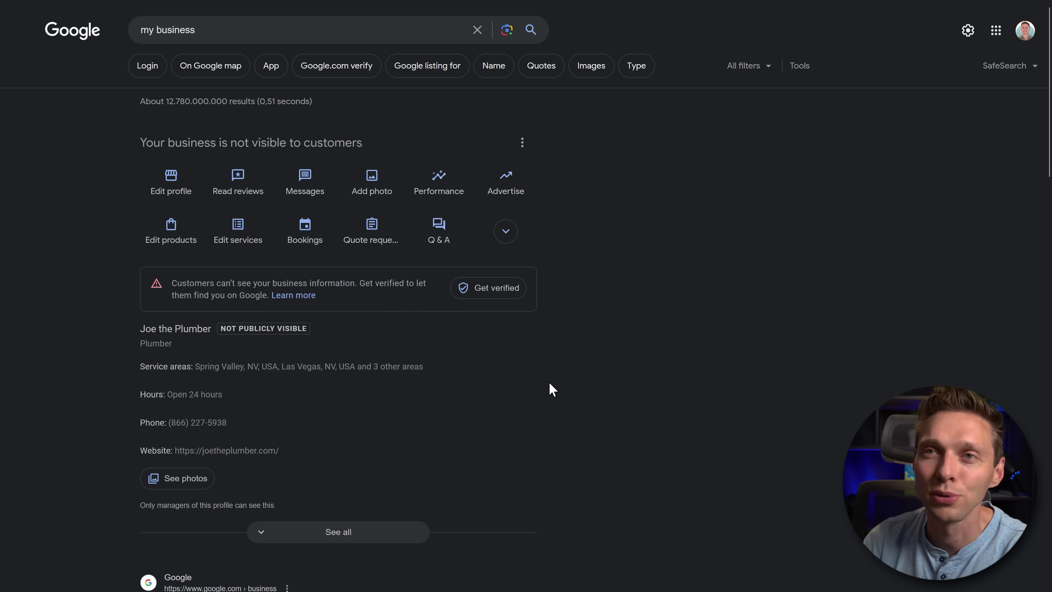
Highlight the not-visible-to-customers warning on the Joe the Plumber panel.
left_click_drag(140, 142, 355, 142)
left_click(354, 142)
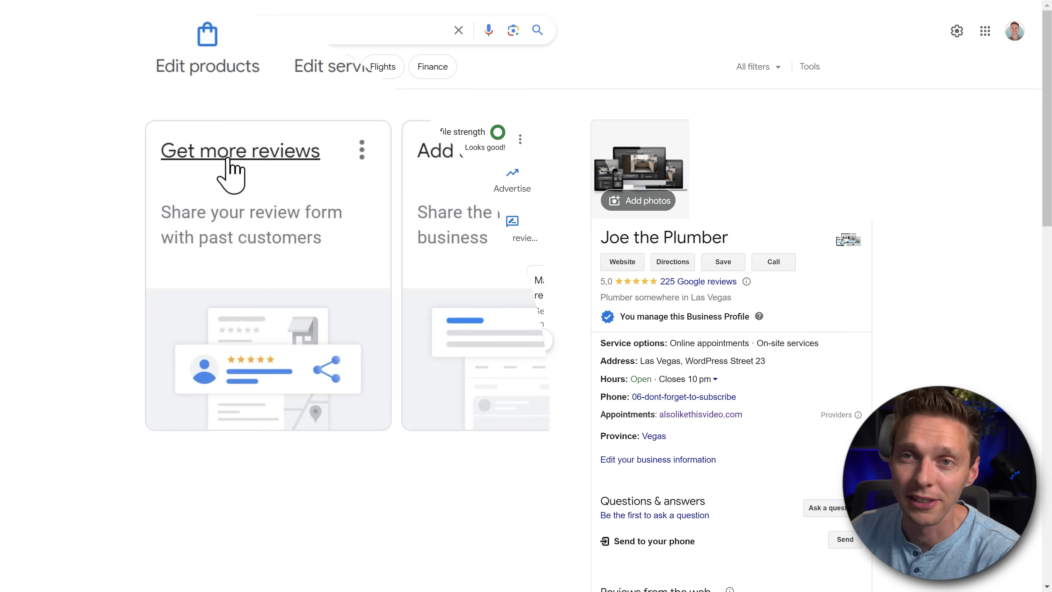
Open Get more reviews and copy the business's review link.
left_click(231, 162)
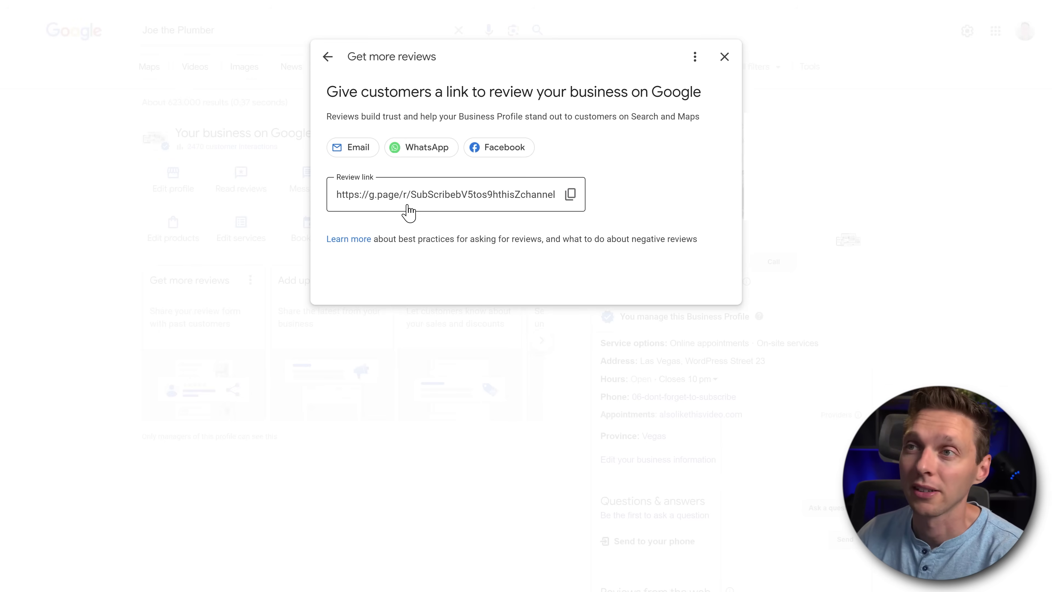
left_click(571, 195)
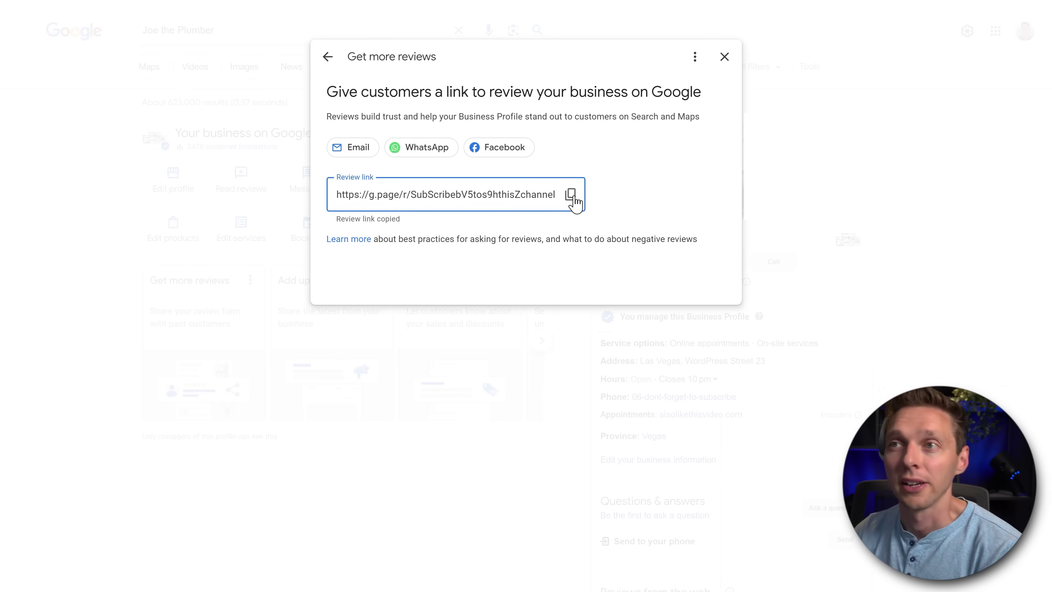